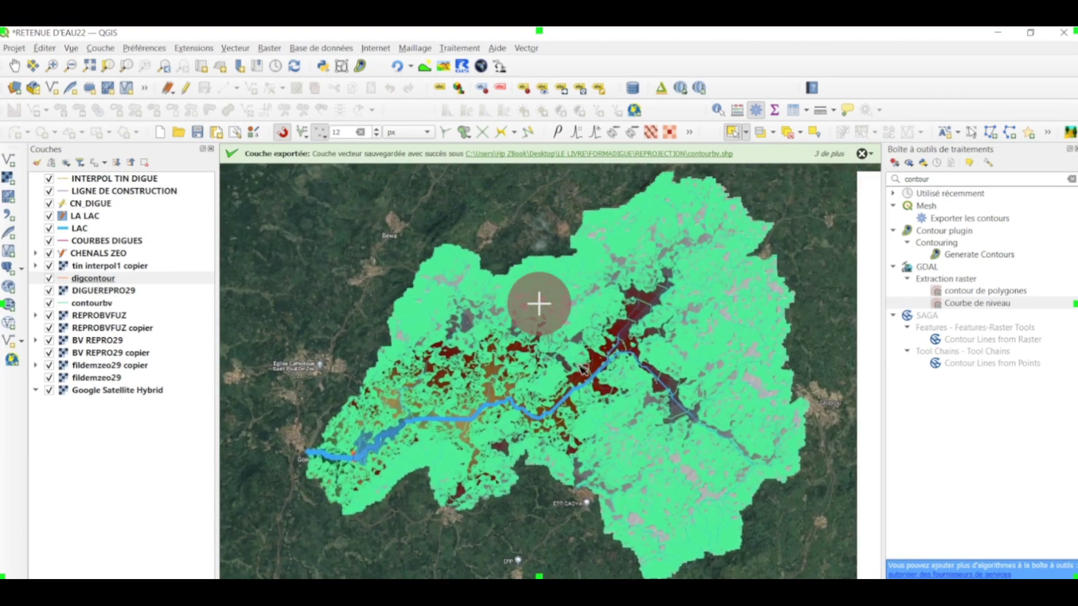
Examine the watershed with its contour lines, from the overall extent to the reservoir and dam near its western outlet.
drag(497, 389, 562, 364)
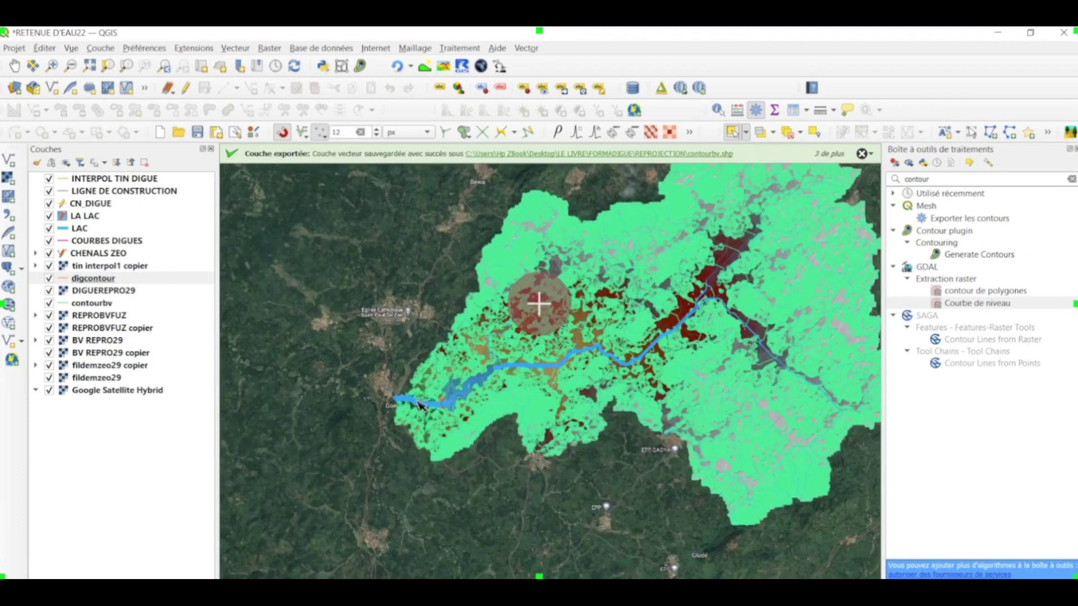
drag(418, 402, 409, 379)
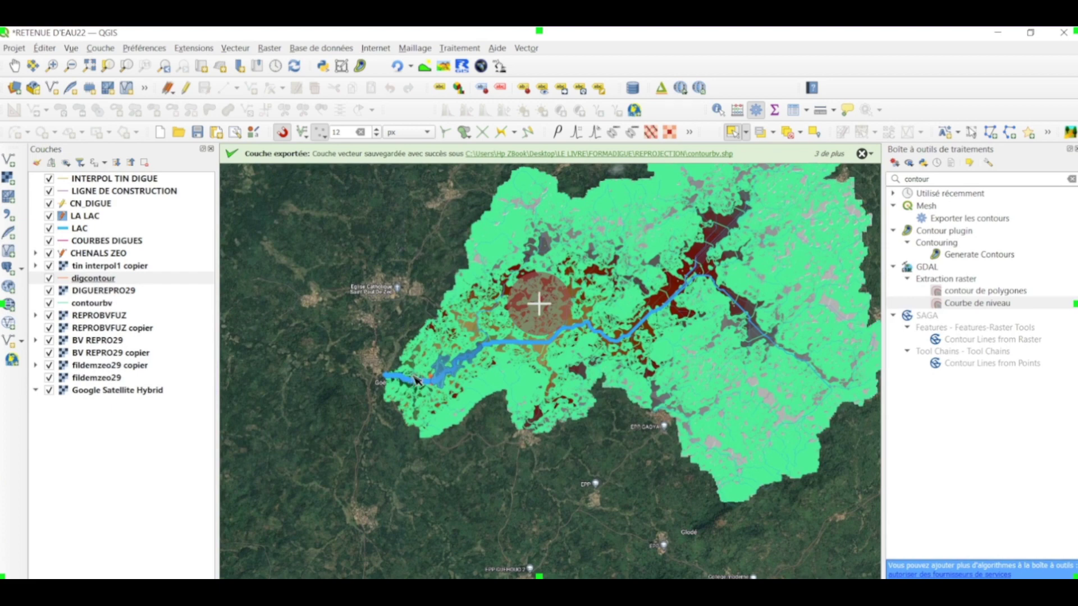
scroll(420, 387, up, 3)
drag(539, 396, 498, 409)
scroll(535, 390, down, 1)
scroll(538, 370, up, 2)
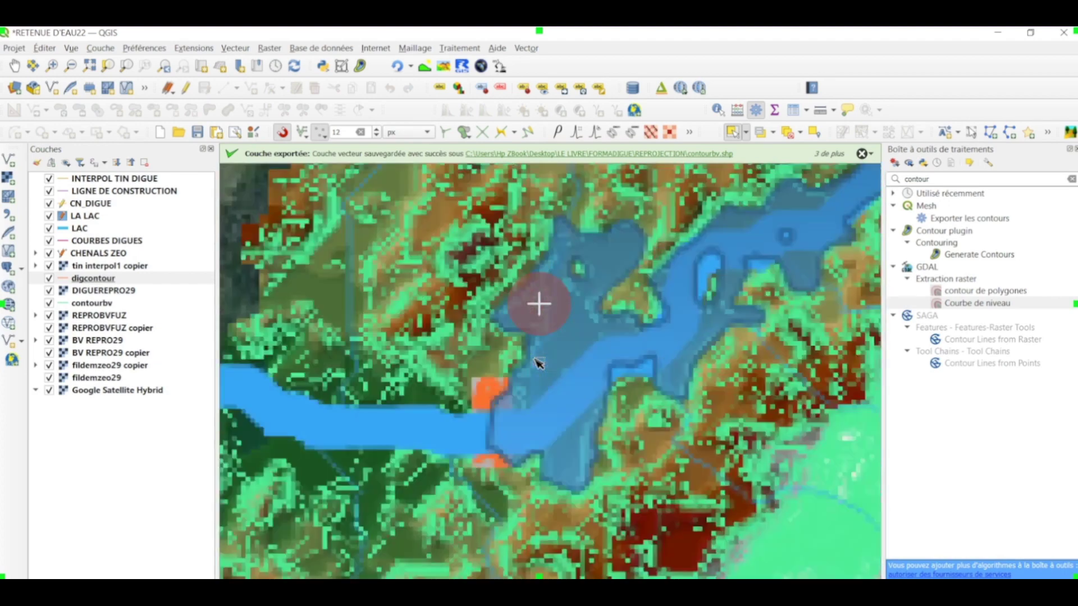
scroll(538, 364, down, 1)
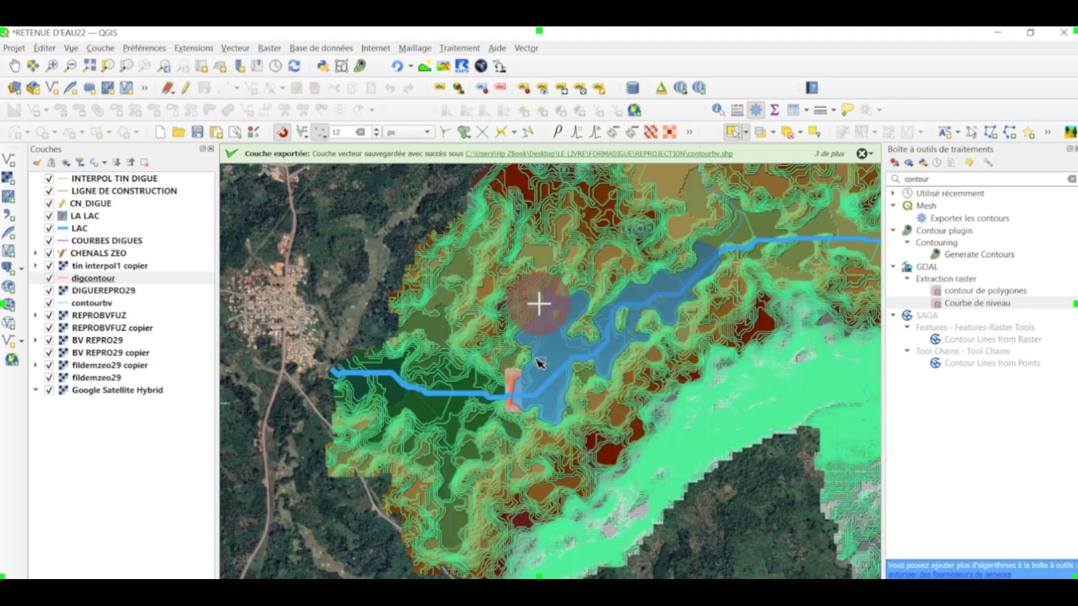
scroll(514, 359, down, 1)
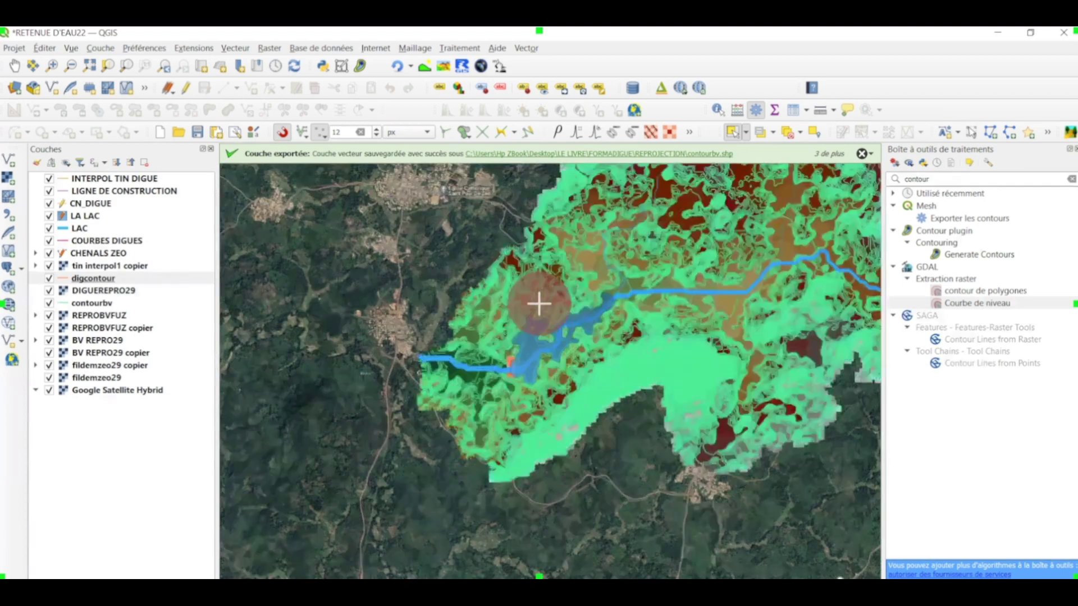
drag(475, 463, 532, 425)
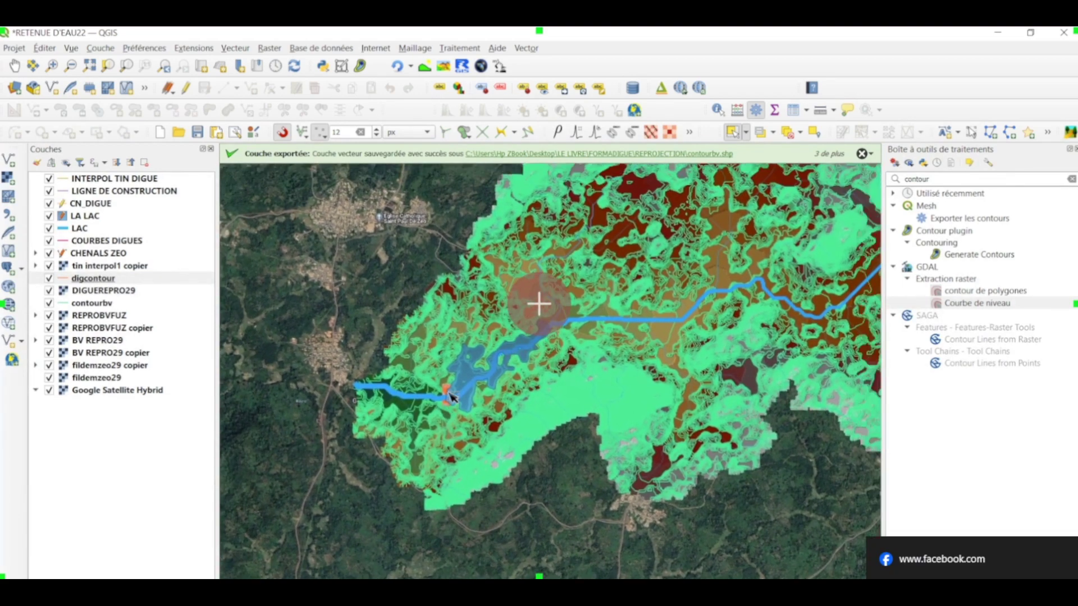
scroll(444, 421, up, 3)
scroll(440, 428, down, 4)
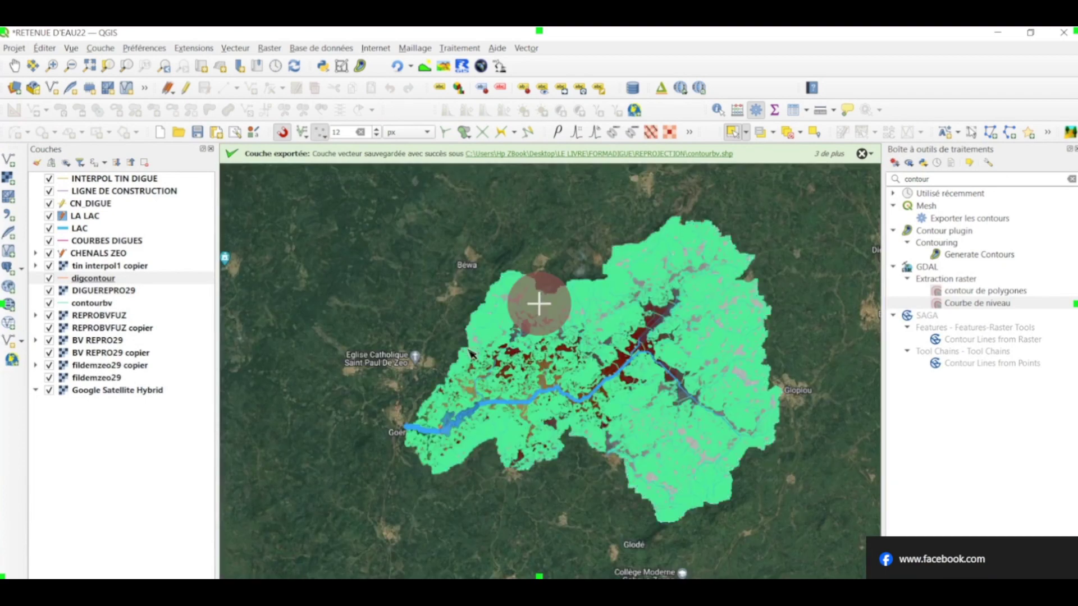
scroll(444, 446, up, 1)
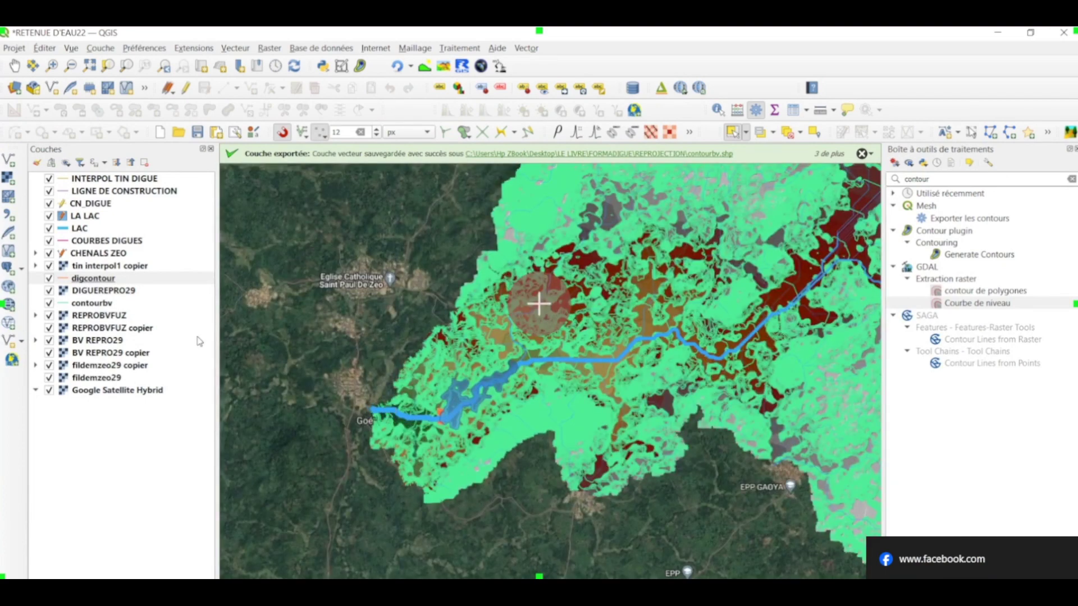
Hide the contourbv layer so the watershed's shaded relief is exposed.
click(49, 303)
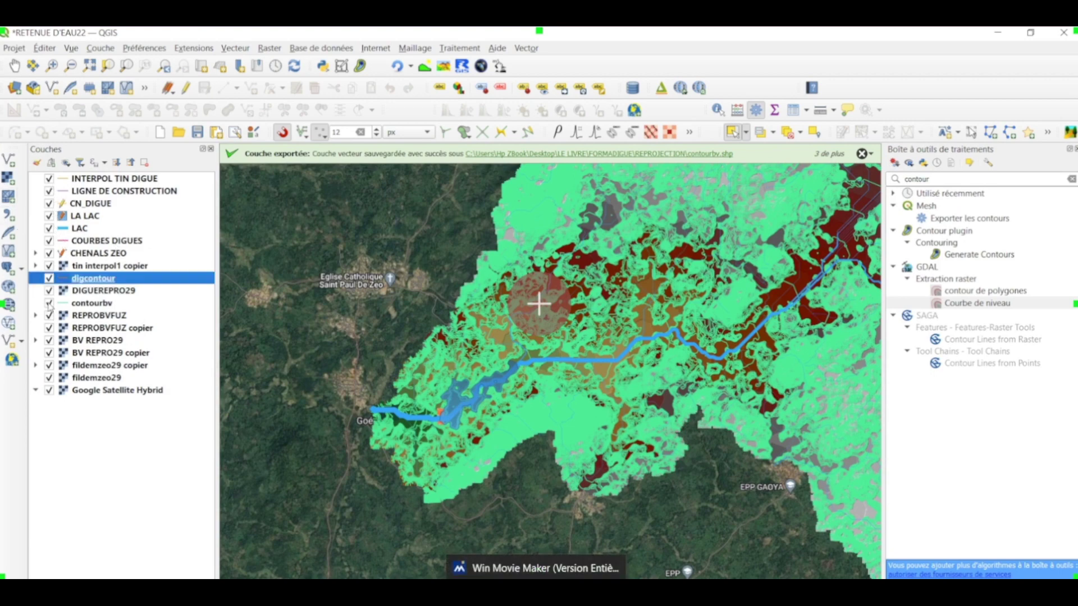
drag(410, 415, 355, 386)
scroll(355, 386, down, 1)
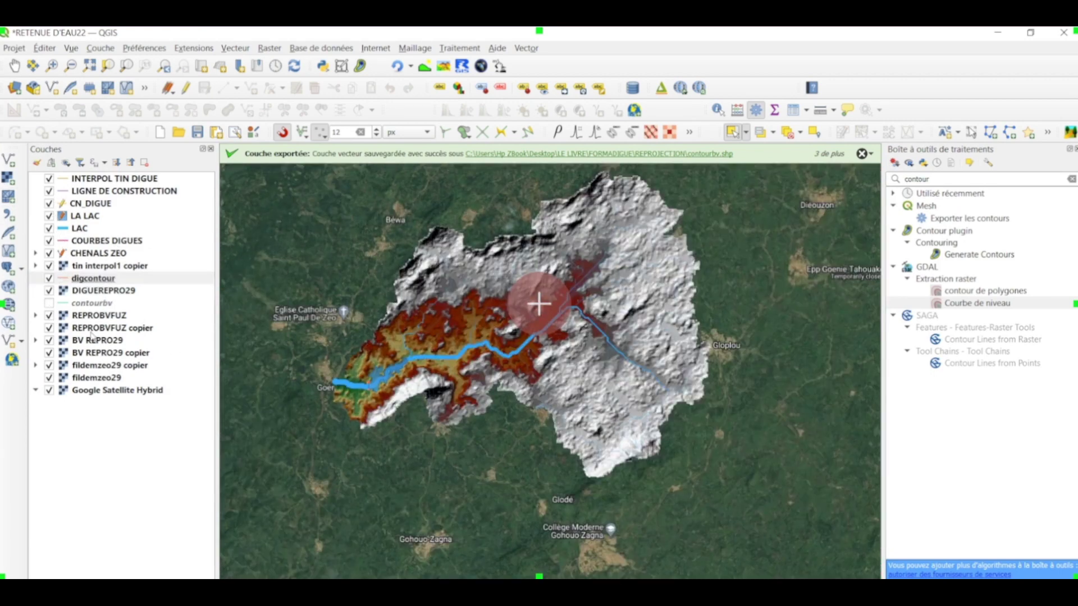
Examine the shaded relief of the watershed, both around the reservoir and across its full extent.
scroll(365, 366, up, 3)
scroll(374, 381, down, 1)
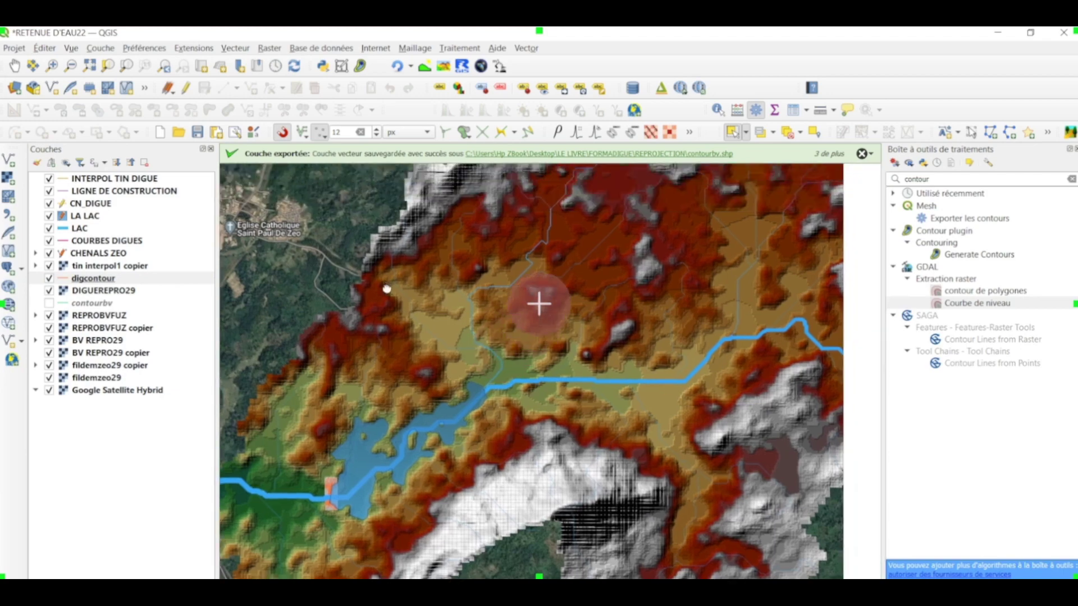
scroll(376, 359, down, 2)
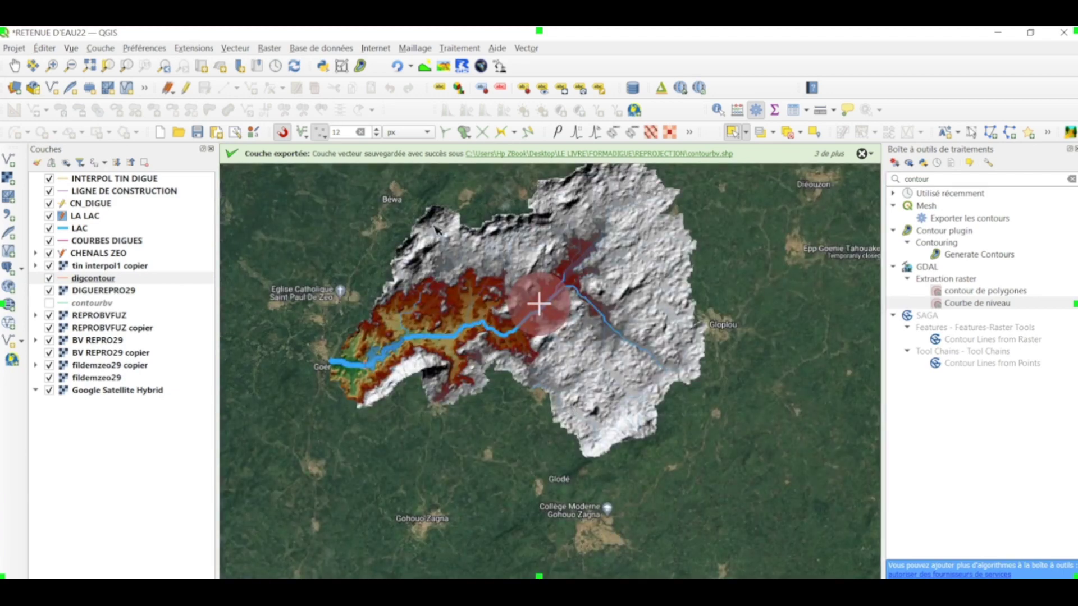
drag(456, 253, 492, 303)
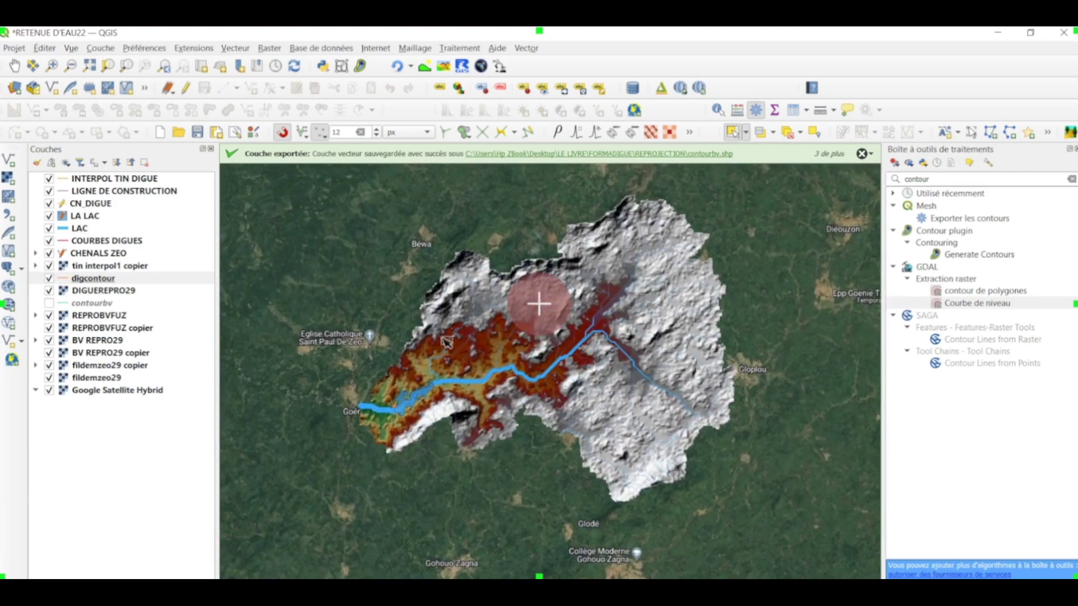
scroll(584, 309, up, 1)
scroll(657, 309, down, 1)
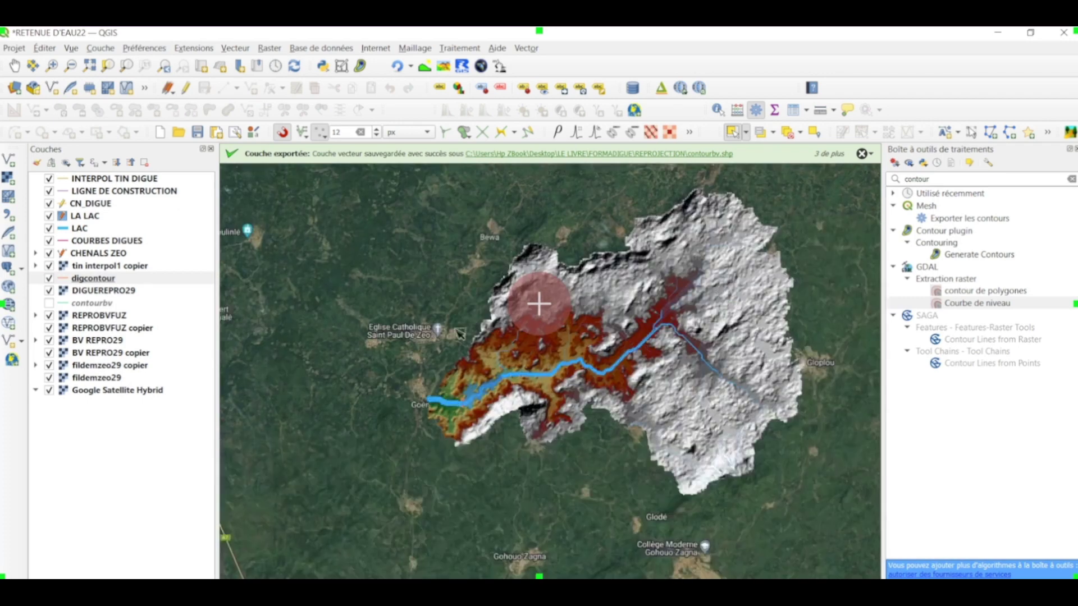
scroll(656, 286, up, 2)
scroll(704, 290, down, 2)
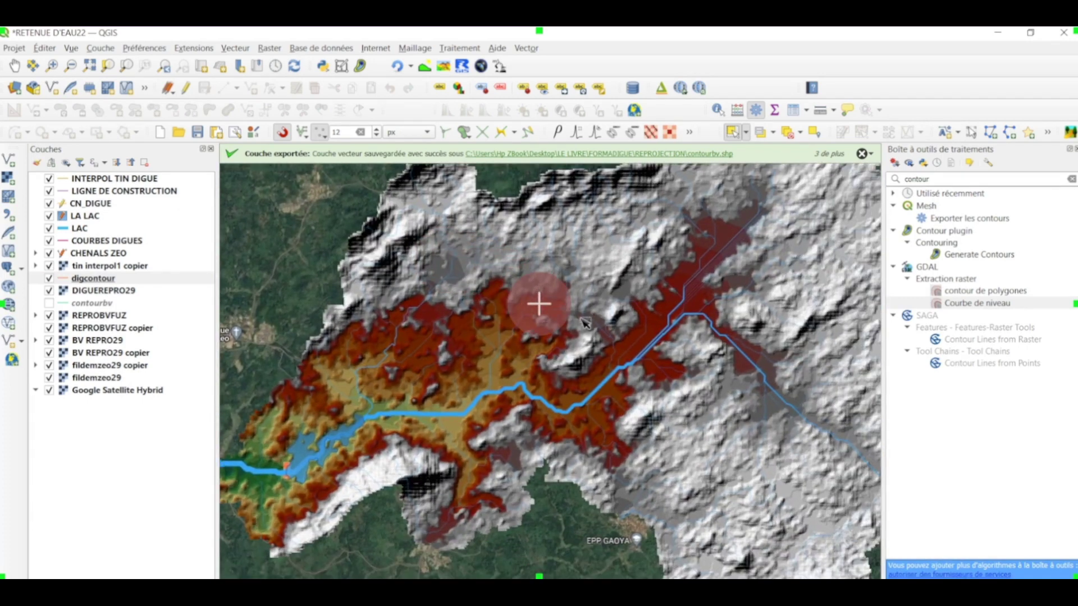
scroll(505, 312, up, 2)
scroll(491, 315, down, 2)
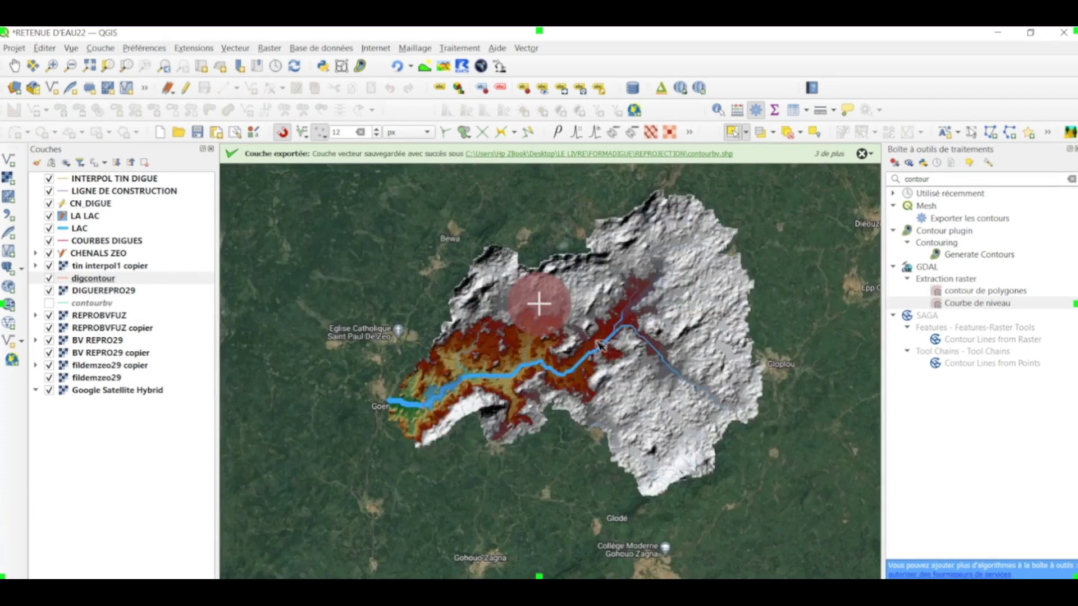
Trace the main watercourse between the upstream tributaries in the east and the reservoir in the west.
scroll(449, 337, up, 3)
scroll(450, 337, down, 2)
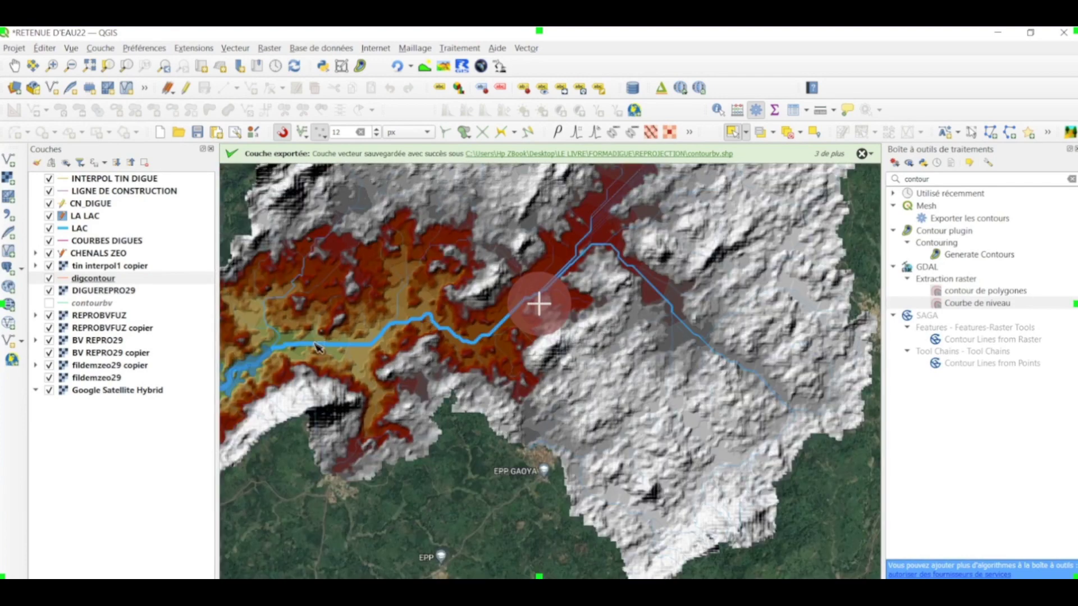
scroll(562, 292, down, 2)
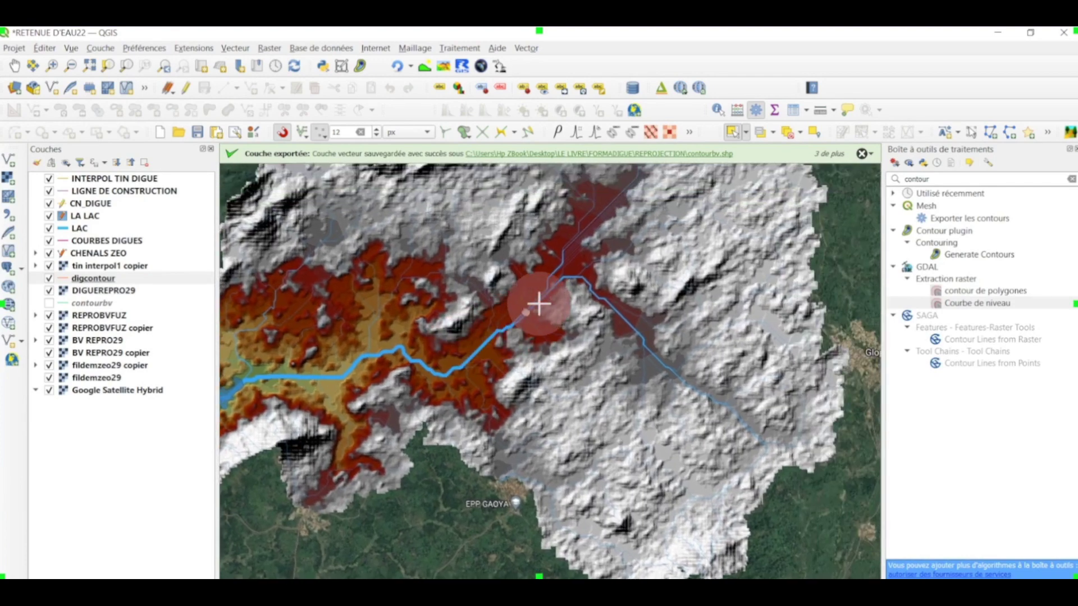
scroll(494, 337, up, 3)
scroll(461, 363, down, 1)
scroll(462, 363, down, 2)
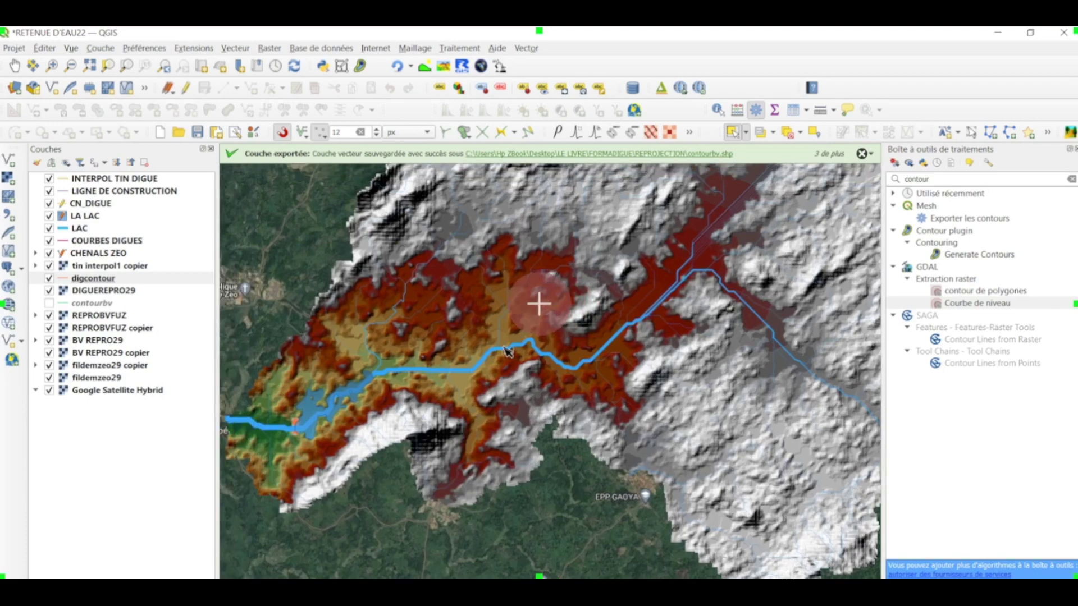
scroll(663, 280, up, 5)
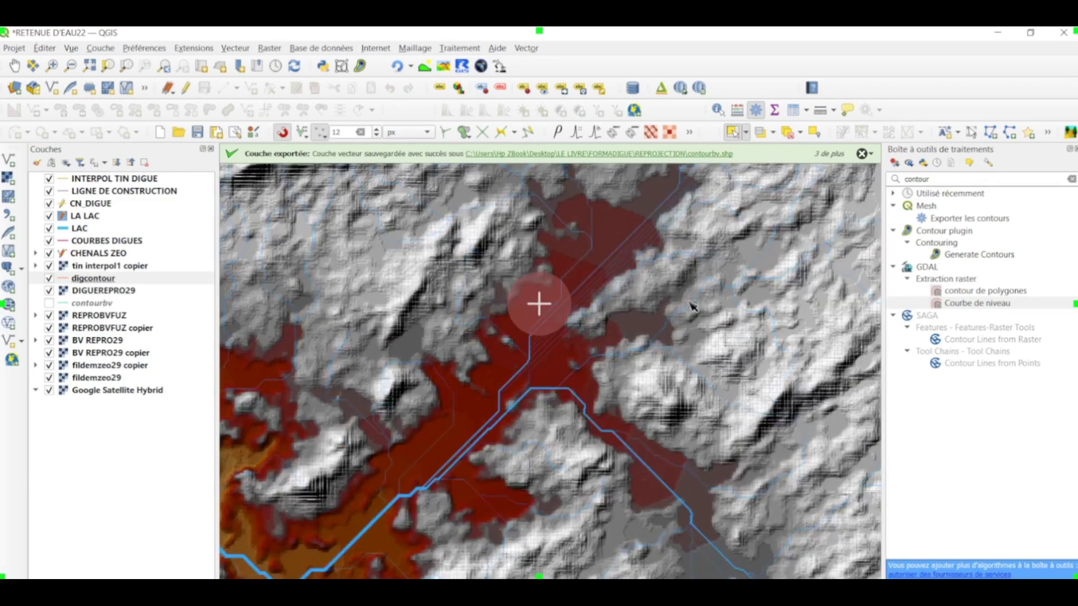
scroll(690, 306, down, 3)
scroll(413, 373, up, 1)
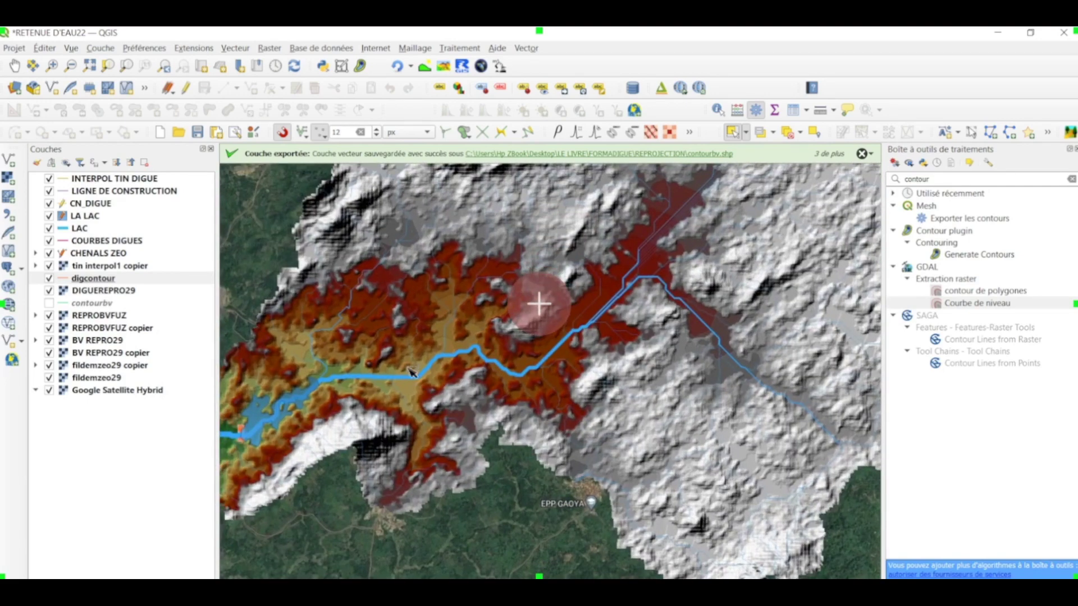
scroll(413, 373, down, 1)
scroll(456, 358, up, 1)
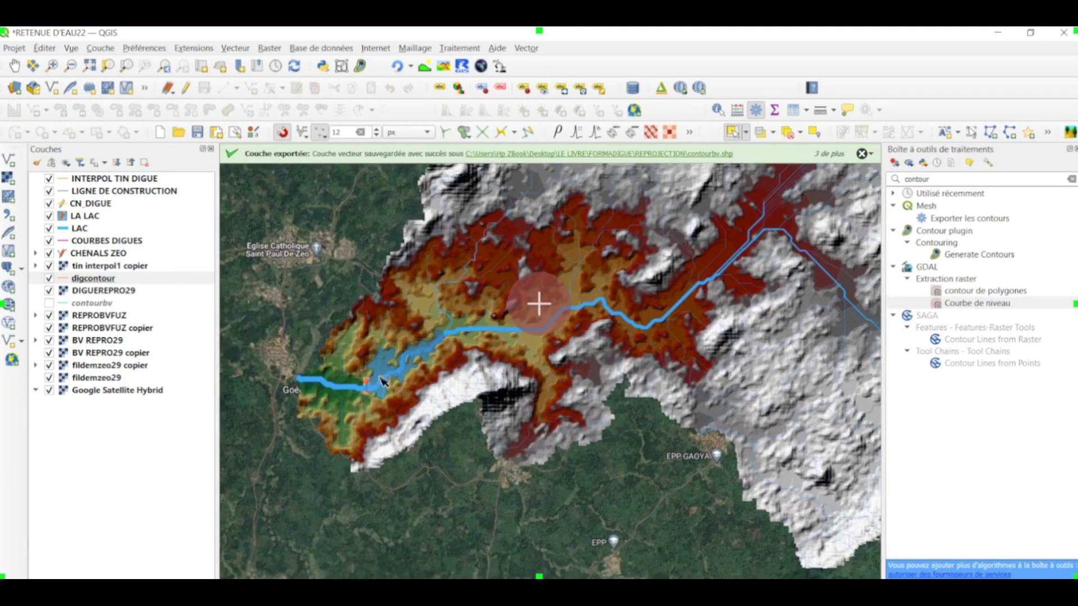
Inspect the reservoir surface and the dam with its contours at close range.
scroll(379, 384, up, 1)
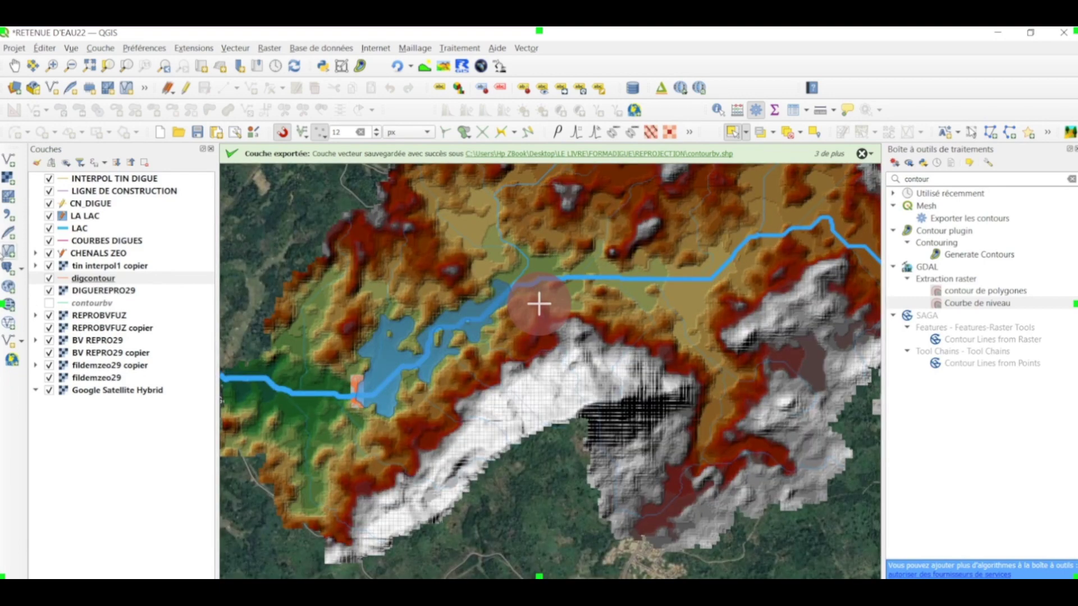
drag(391, 424, 410, 386)
scroll(397, 282, down, 1)
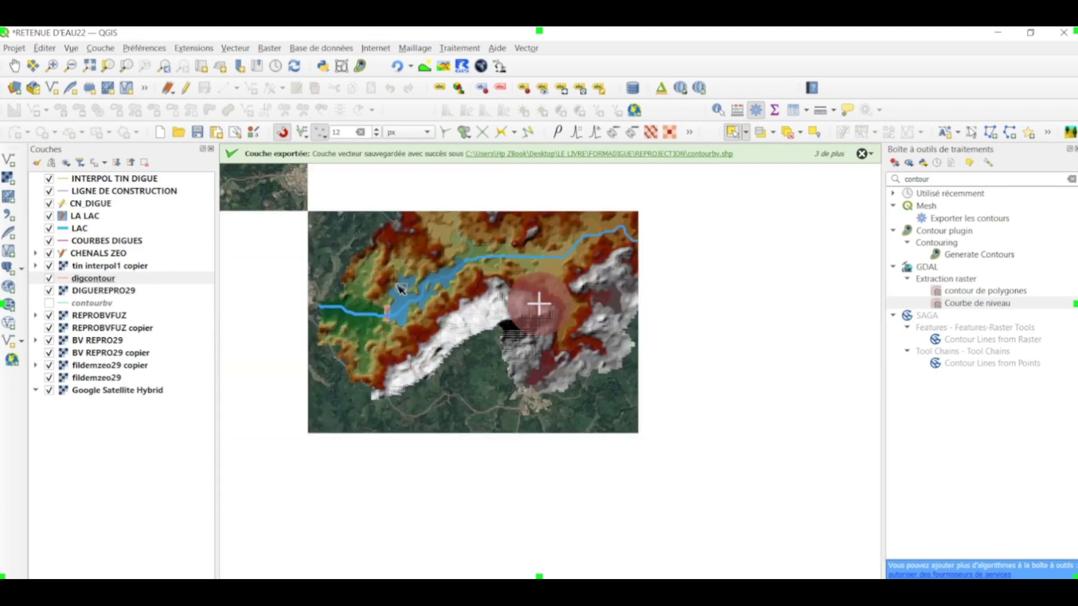
scroll(400, 290, up, 2)
scroll(401, 290, up, 1)
scroll(405, 301, down, 1)
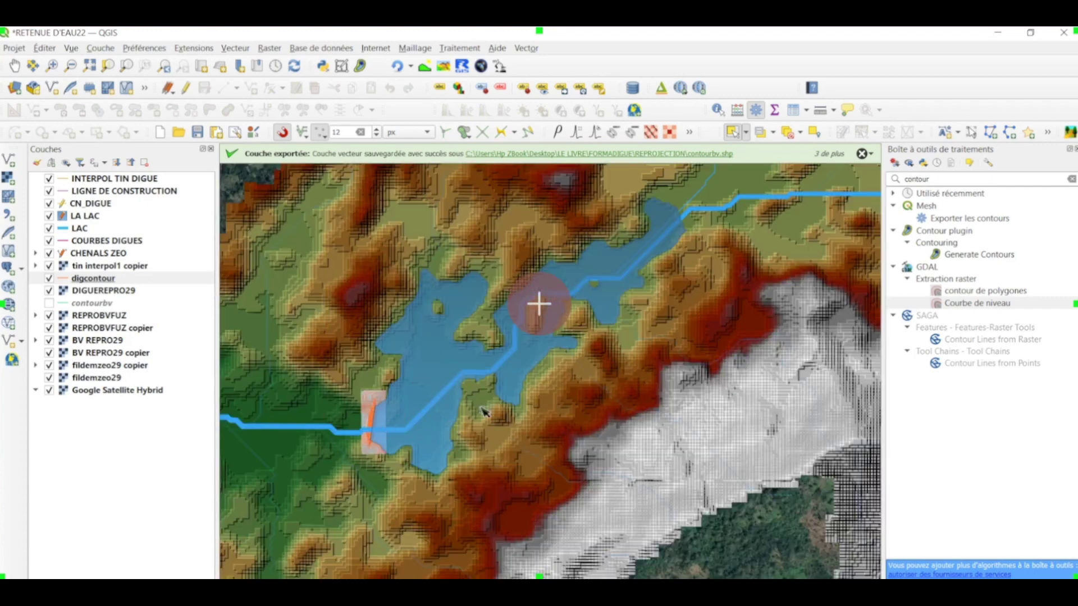
drag(431, 420, 479, 401)
drag(402, 436, 434, 415)
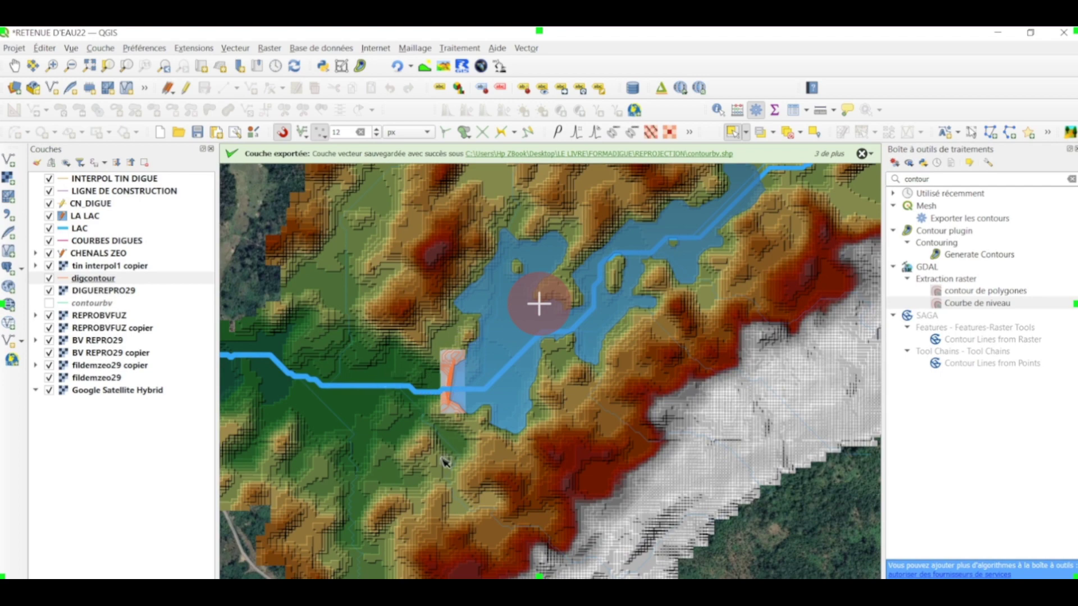
scroll(445, 380, up, 4)
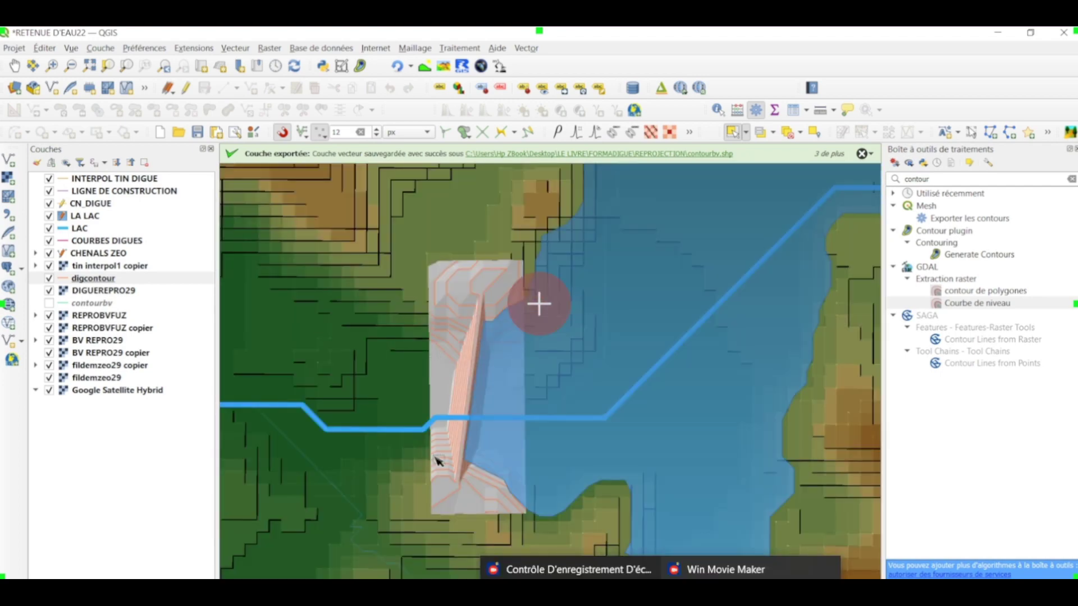
drag(436, 460, 420, 354)
drag(419, 286, 435, 381)
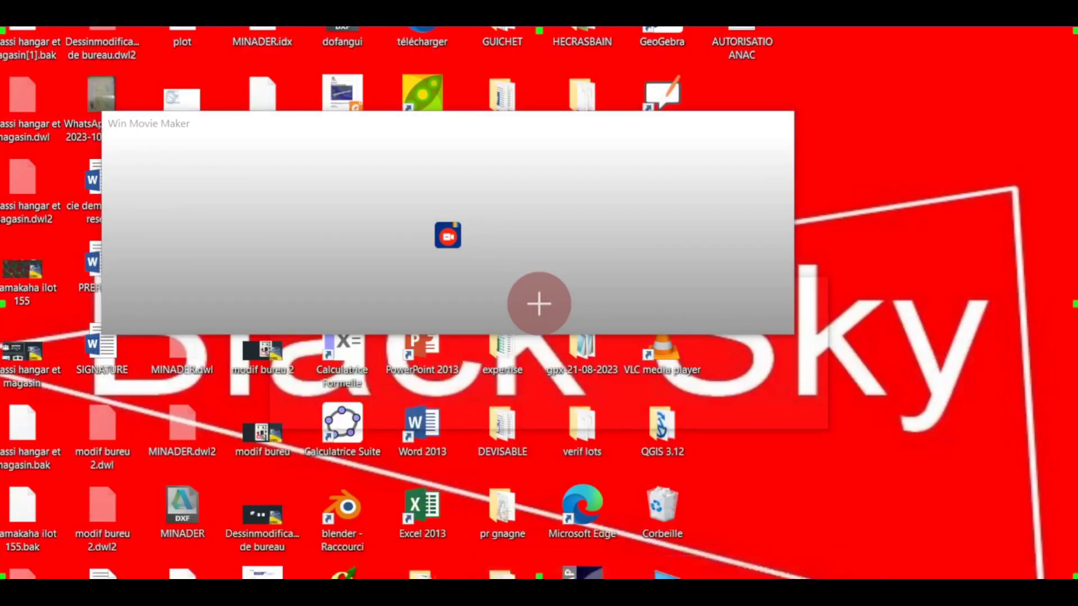
click(742, 569)
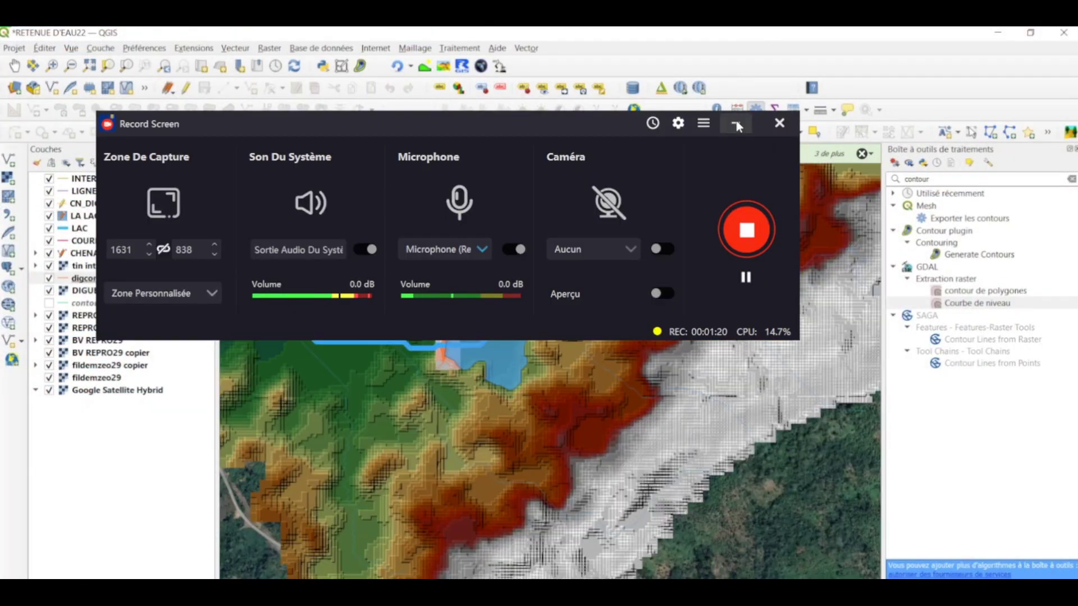
click(735, 123)
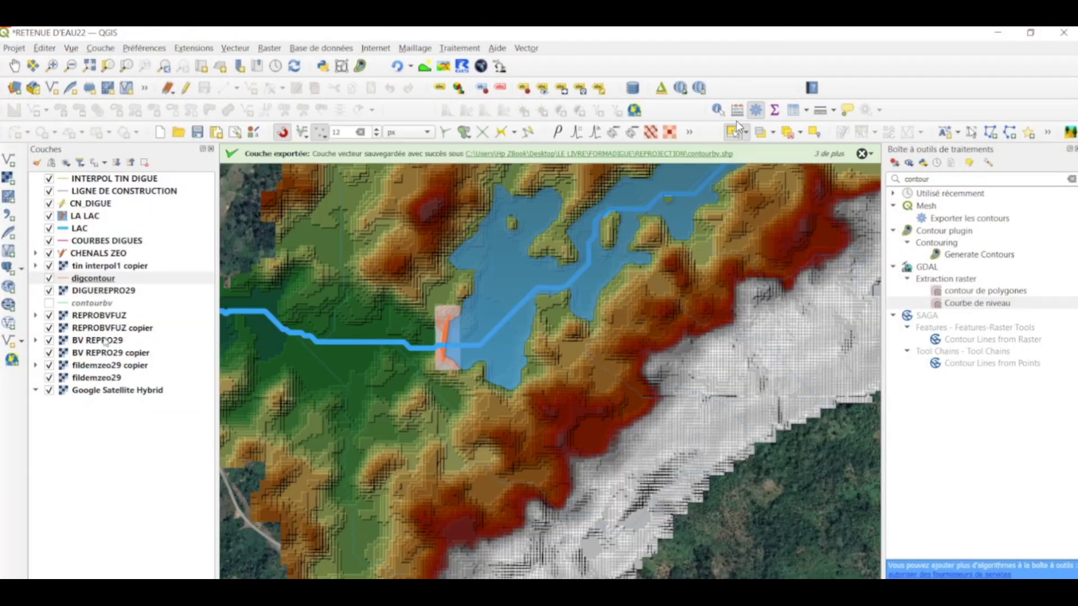
Hide the terrain layers fildemzeo29, BV REPRO29 and REPROBVFUZ together with their copies.
click(48, 378)
click(49, 366)
click(49, 352)
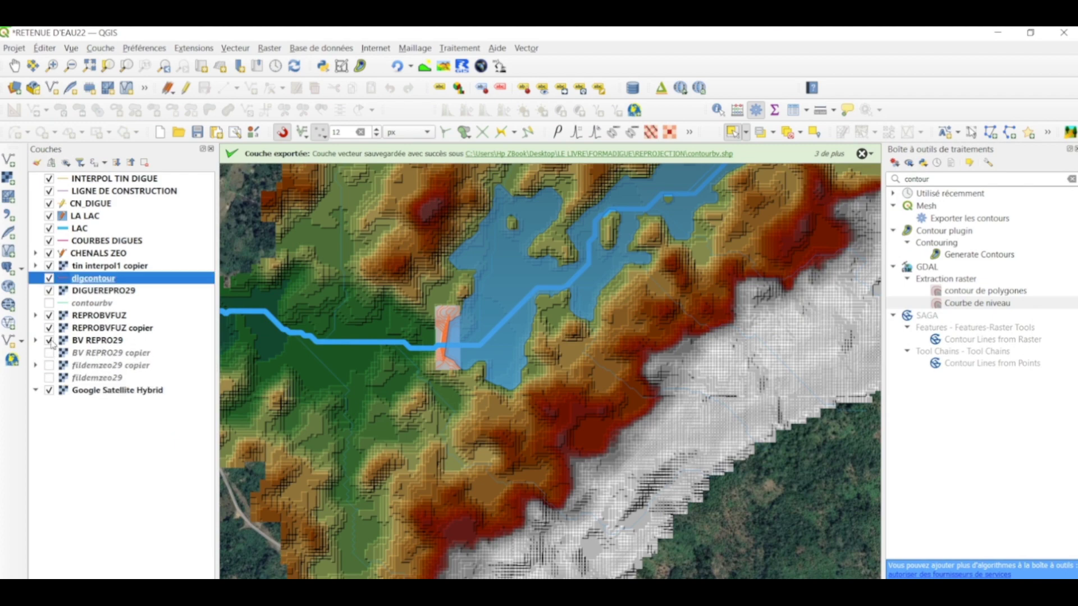
click(49, 341)
click(49, 328)
click(49, 315)
drag(459, 338, 497, 391)
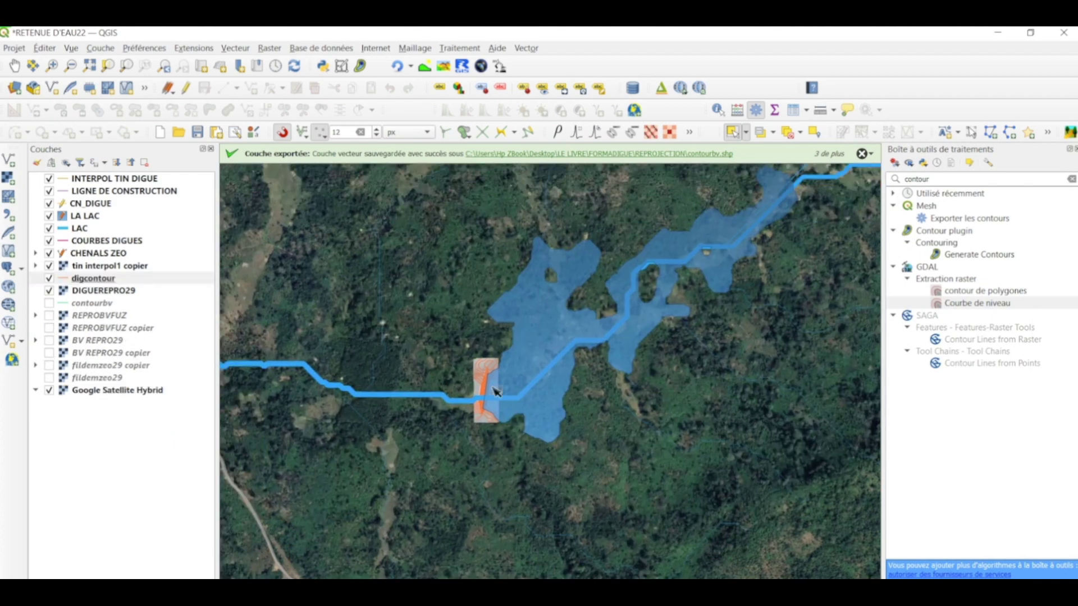
Hide the DIGUEREPRO29, digcontour, tin interpol1 copier and LA LAC layers, leaving the watercourse over the satellite imagery.
click(49, 290)
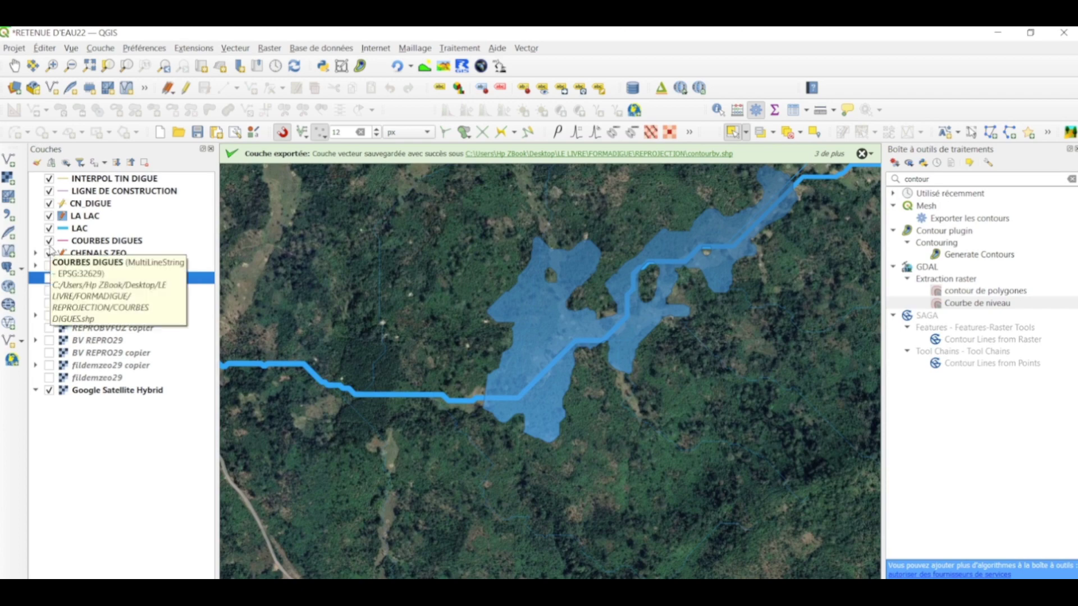
click(49, 216)
scroll(480, 437, down, 1)
scroll(346, 401, up, 2)
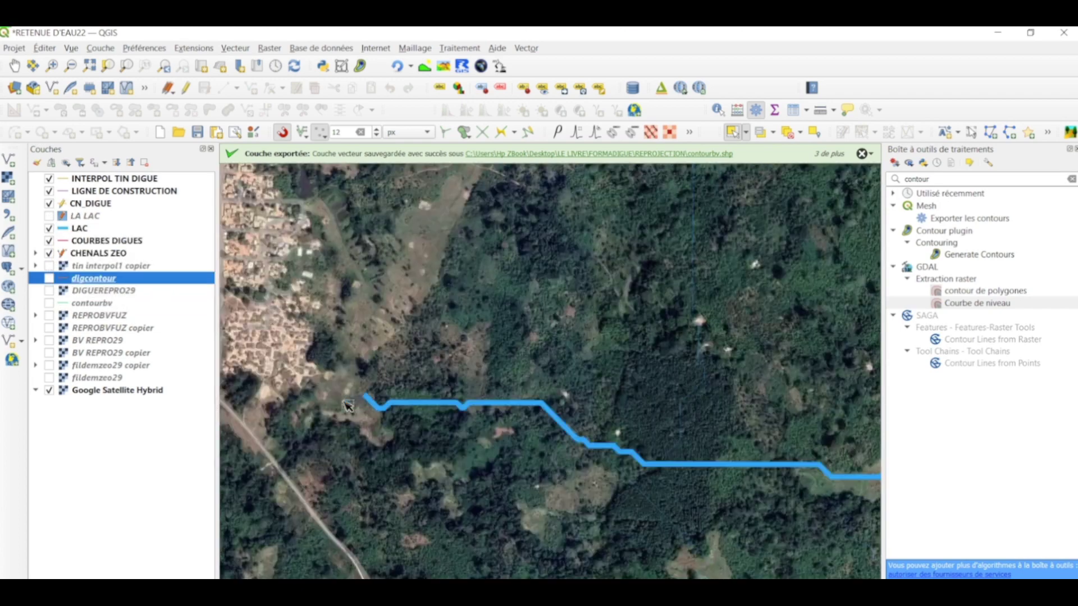
scroll(482, 411, down, 1)
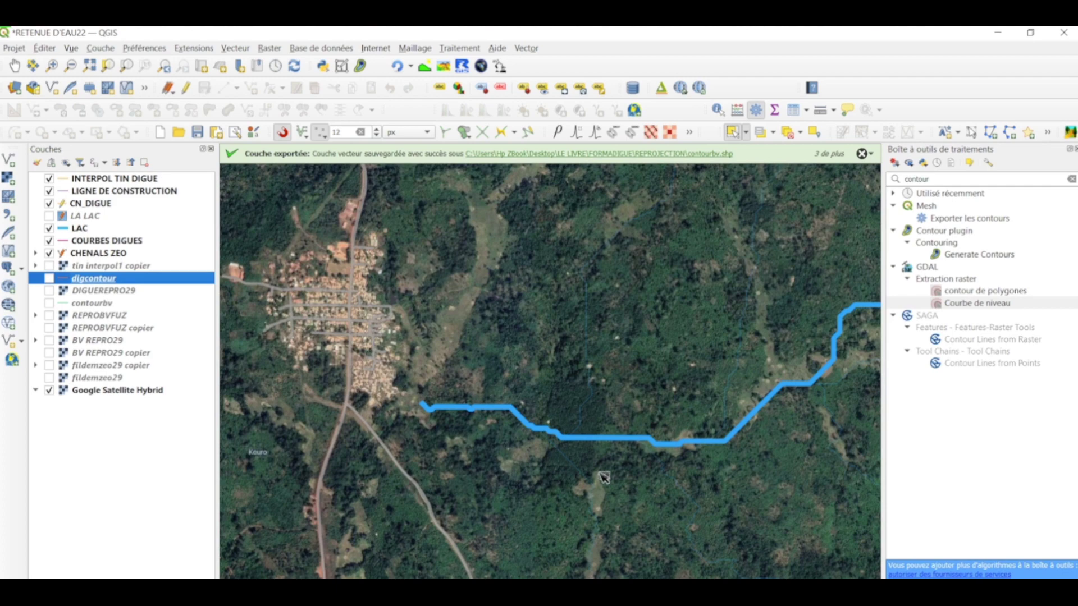
Show the terrain layers fildemzeo29, BV REPRO29 and REPROBVFUZ together with their copies over the satellite imagery.
scroll(495, 393, down, 2)
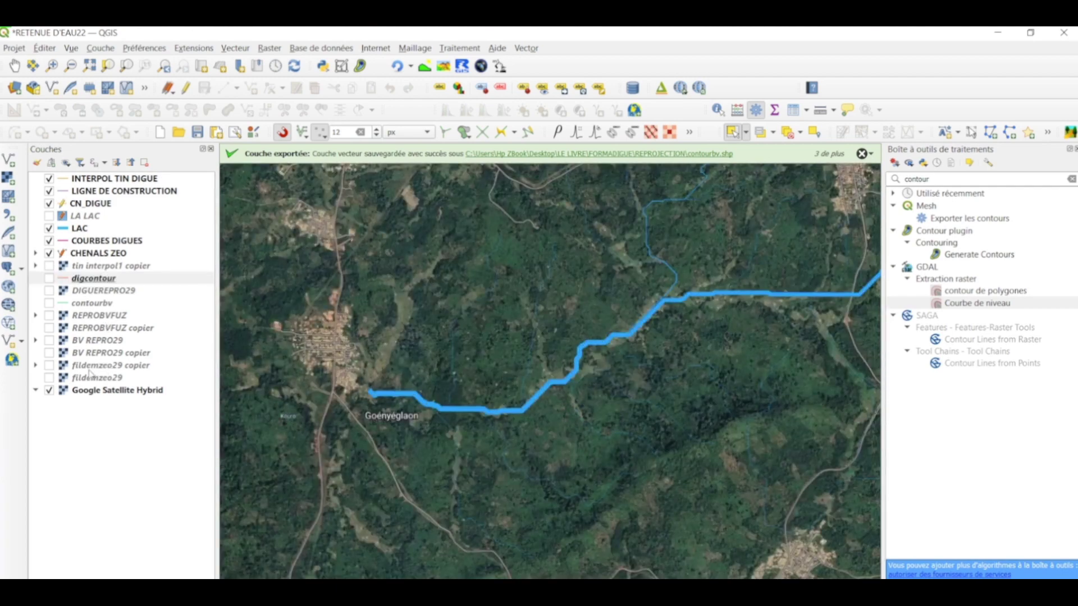
click(49, 378)
click(50, 366)
click(50, 352)
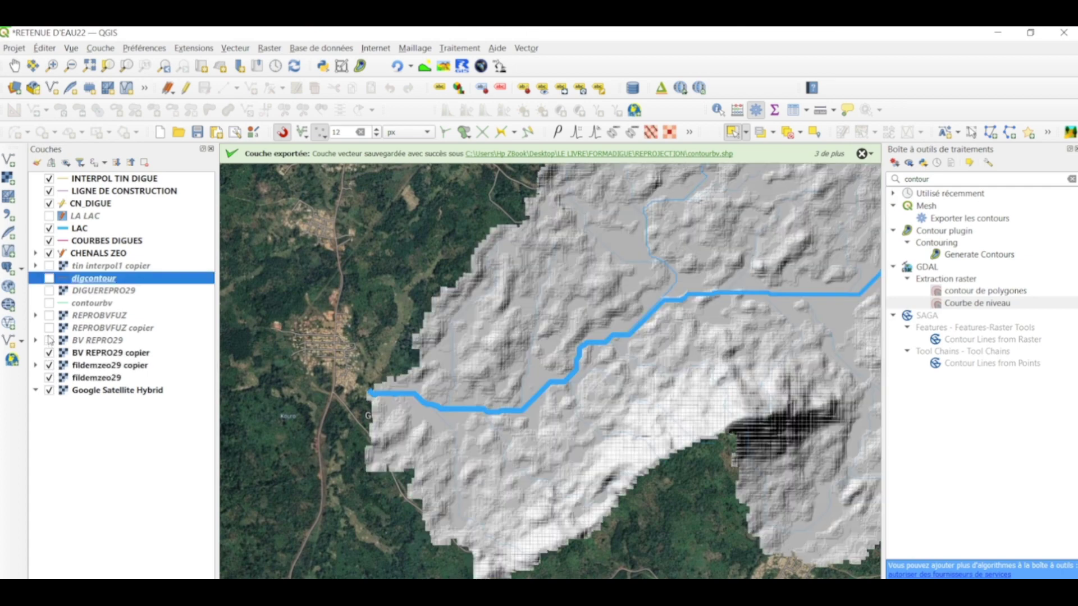
click(49, 340)
click(50, 328)
click(50, 315)
click(49, 303)
click(49, 303)
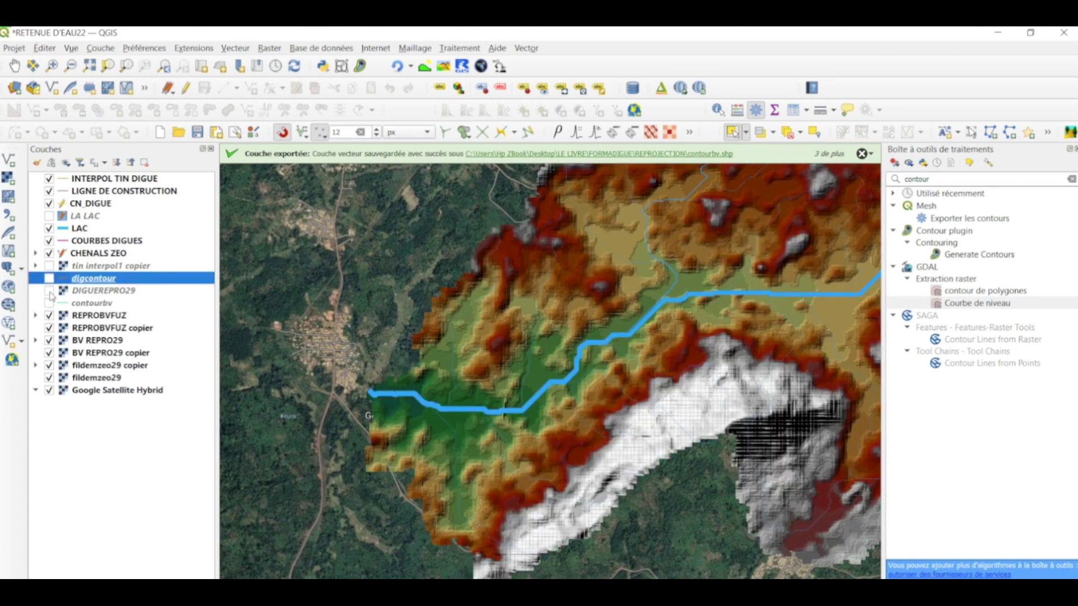
Show the DIGUEREPRO29, digcontour and tin interpol1 copier layers and view the dam on the terrain.
click(50, 292)
click(50, 279)
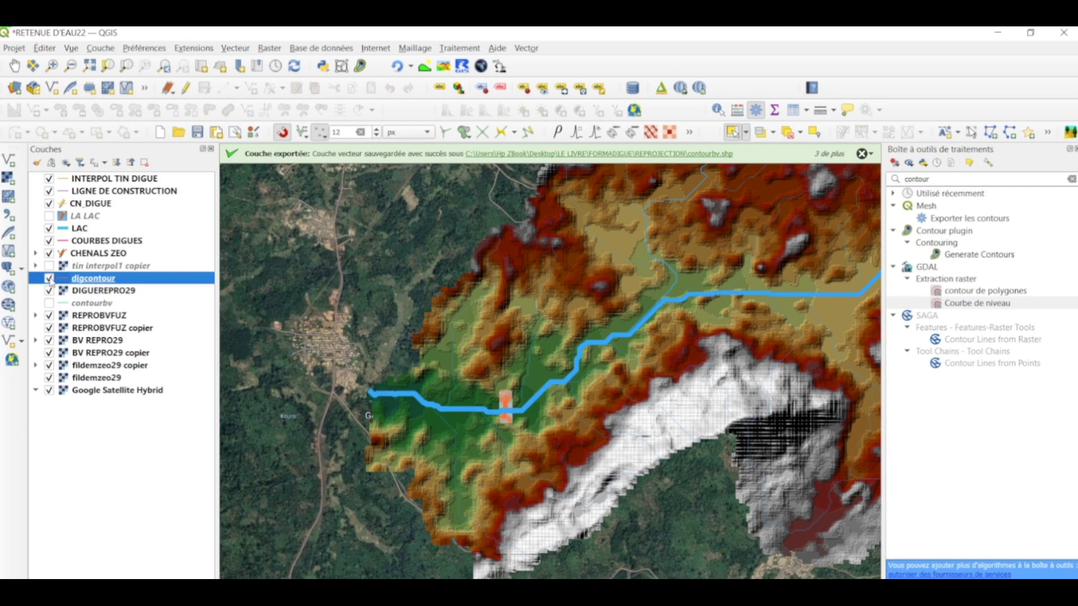
click(49, 266)
scroll(539, 430, up, 4)
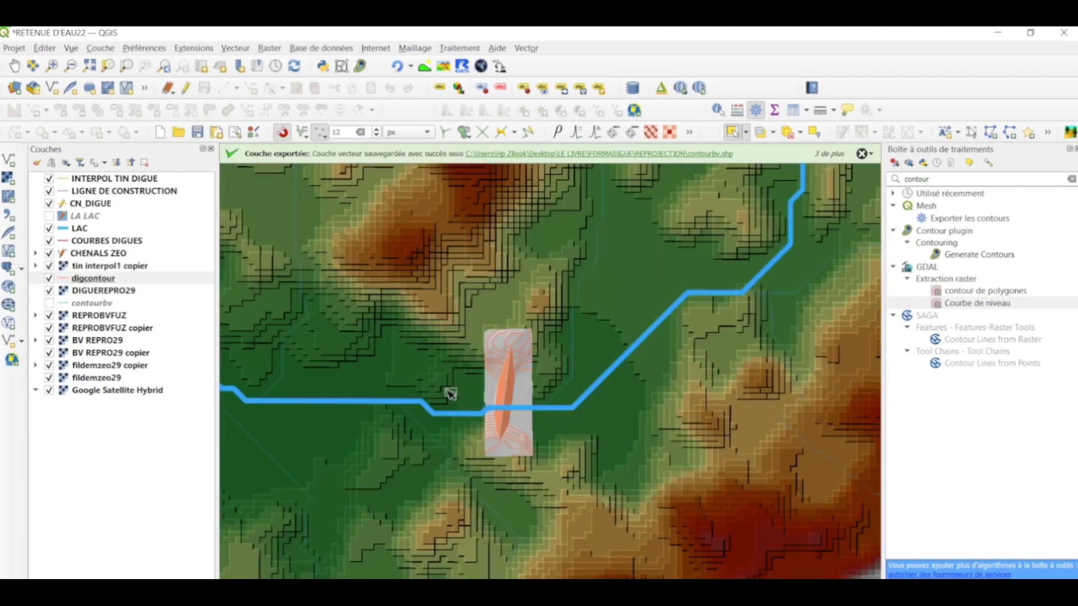
drag(508, 429, 535, 428)
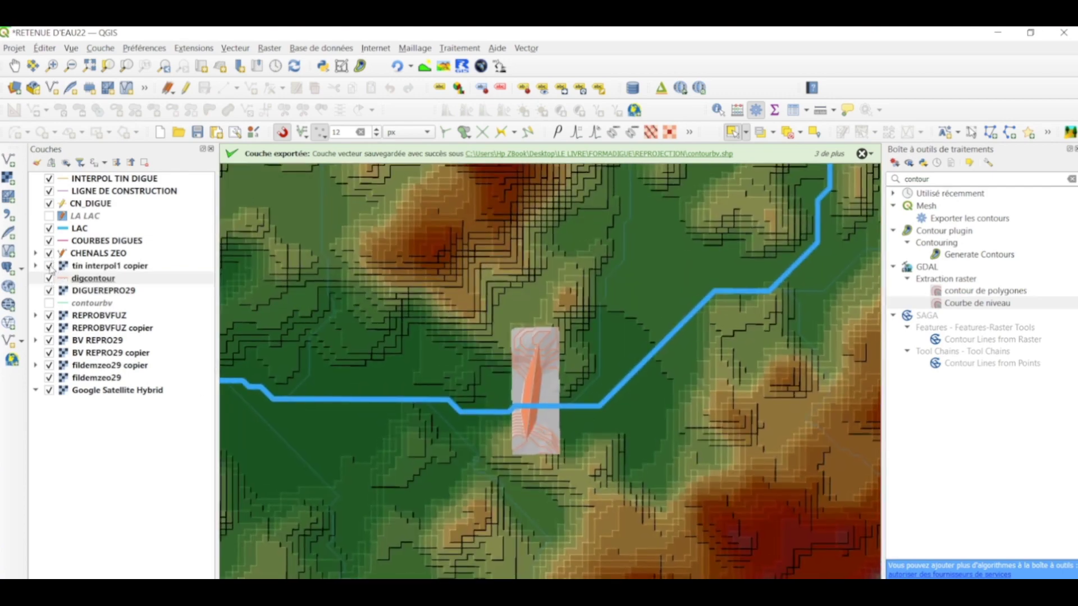
Hide tin interpol1 copier, DIGUEREPRO29 and digcontour, and inspect the natural terrain at the dam site.
click(50, 266)
click(50, 266)
click(49, 266)
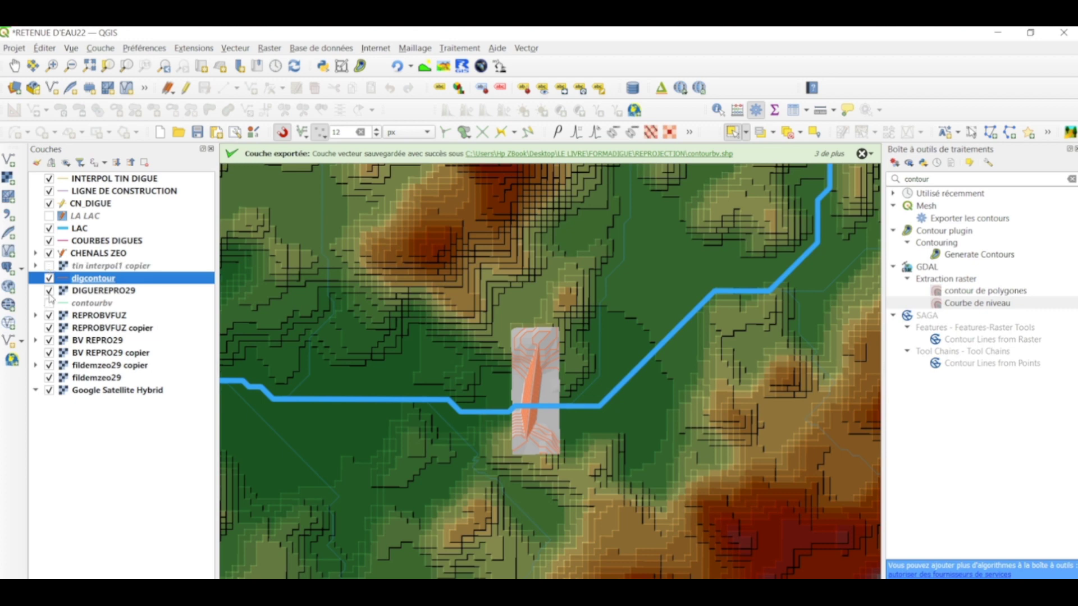
click(50, 291)
click(49, 279)
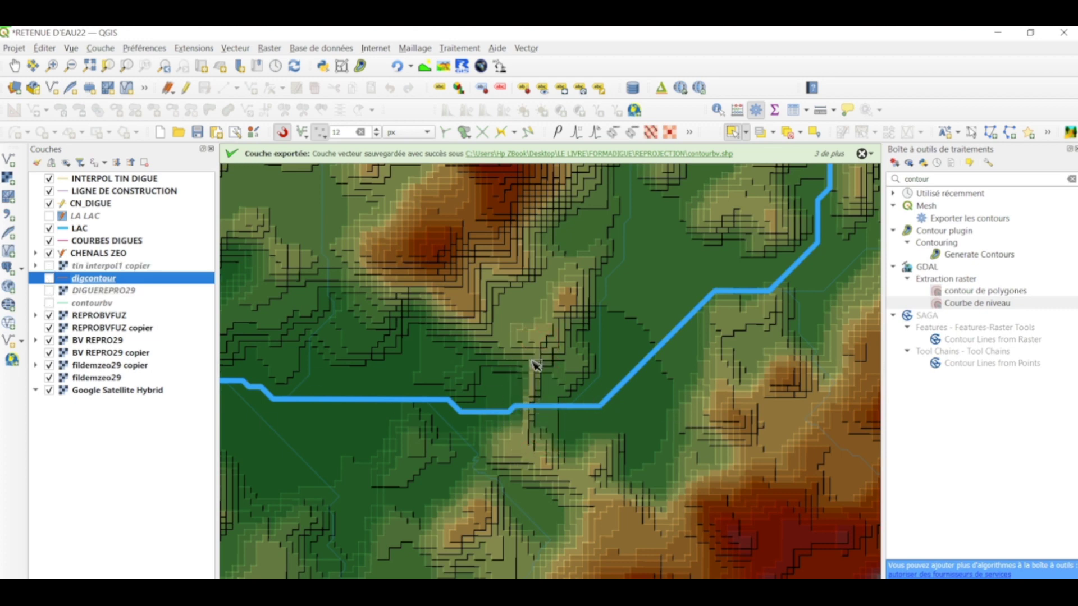
scroll(536, 403, down, 2)
scroll(534, 402, up, 3)
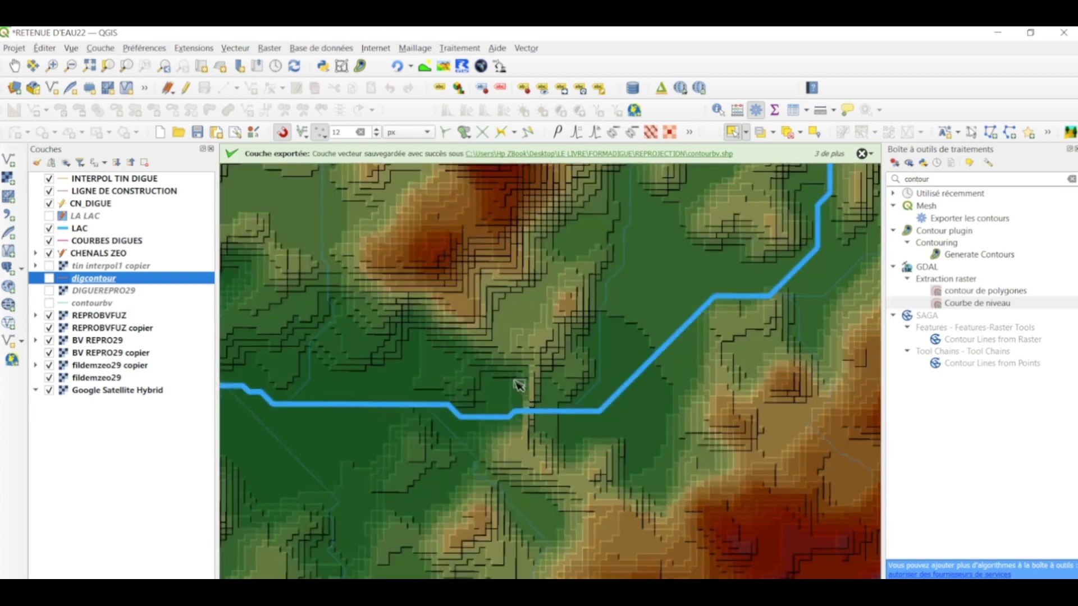
scroll(533, 419, down, 2)
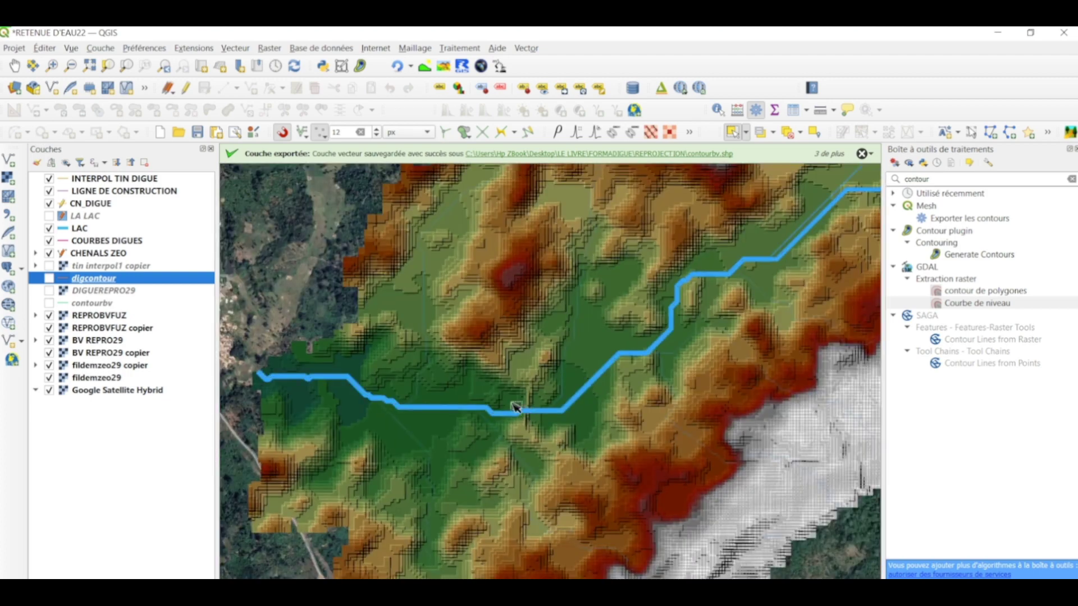
scroll(520, 413, up, 3)
scroll(520, 414, down, 1)
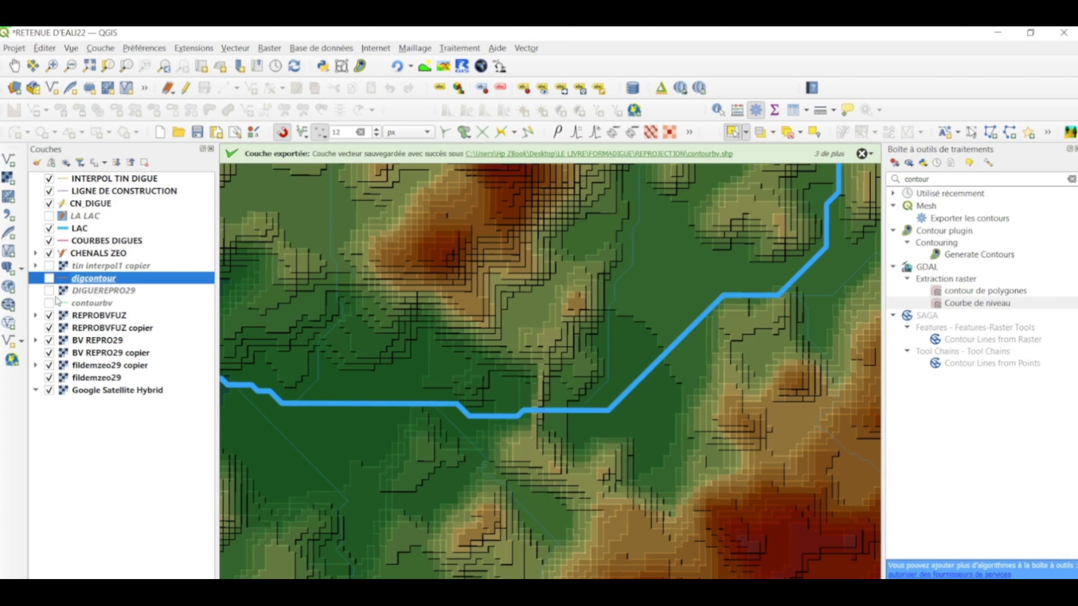
Show the dam layers DIGUEREPRO29 and digcontour together with the watershed contours contourbv.
click(49, 291)
click(49, 303)
click(48, 278)
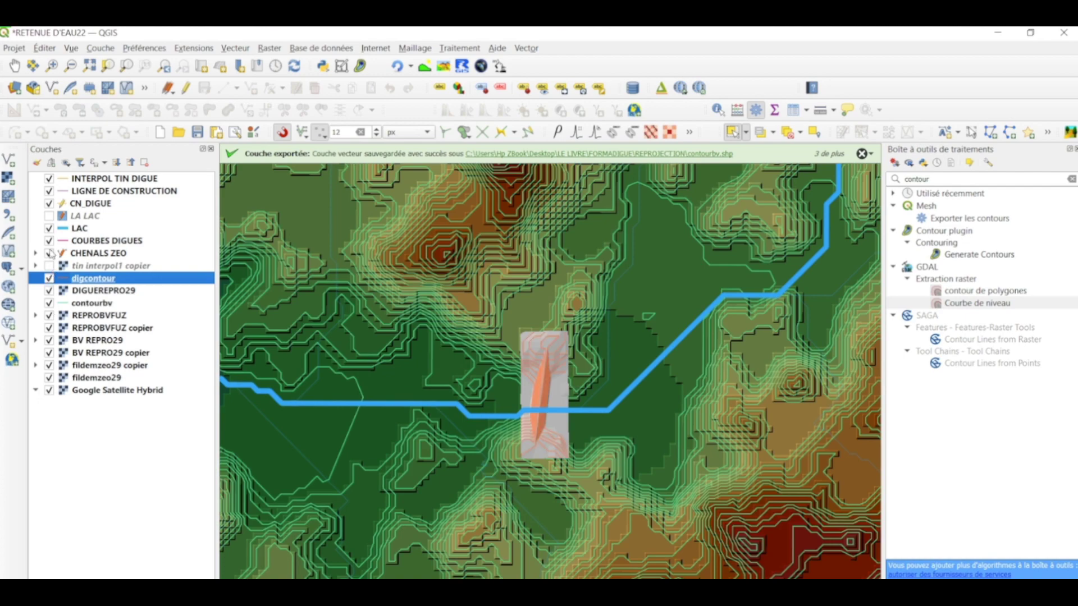
drag(568, 402, 558, 375)
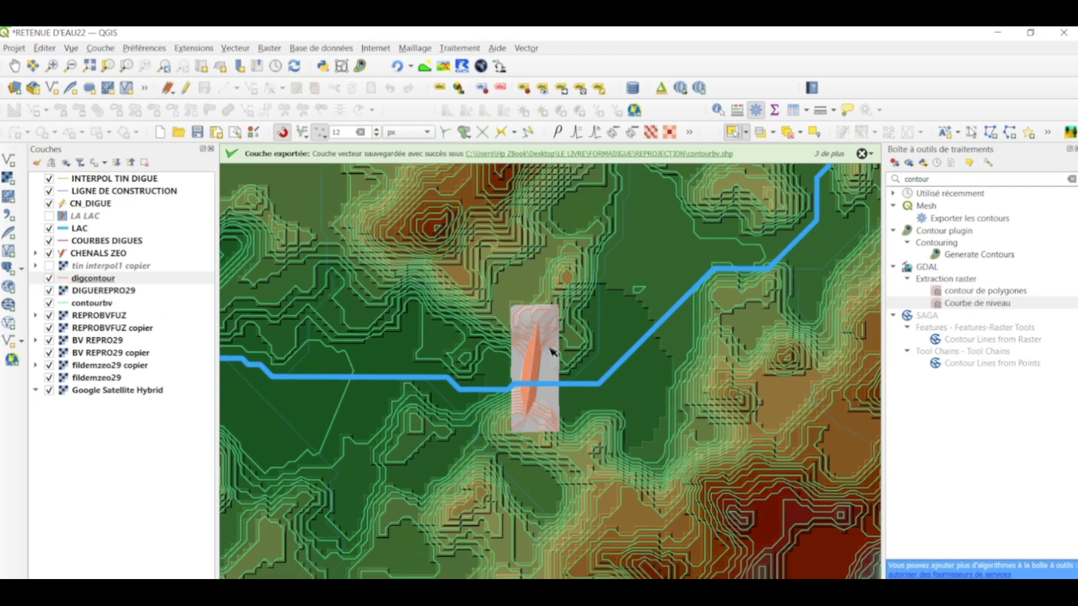
Start the Profile Tool, draw a profile line across the dam, and enlarge the profile graph area.
click(424, 68)
scroll(678, 328, up, 3)
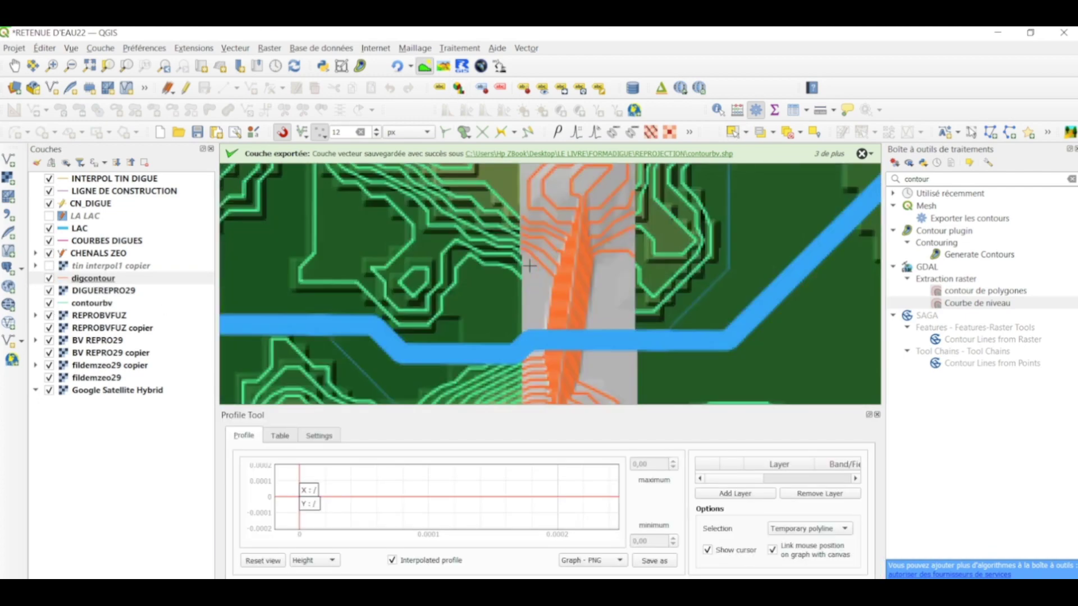
click(631, 321)
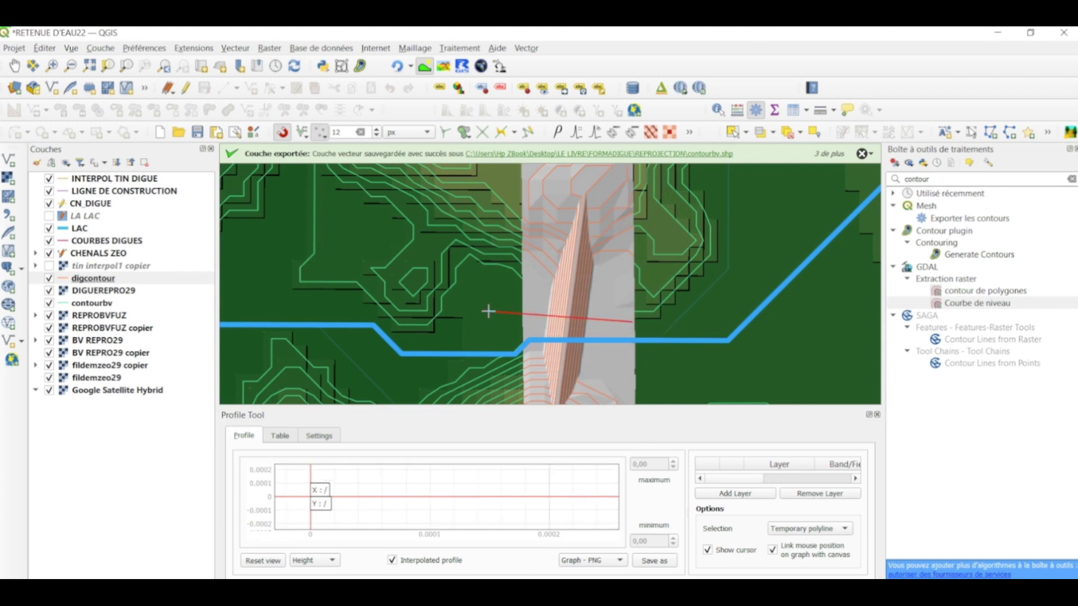
right_click(511, 312)
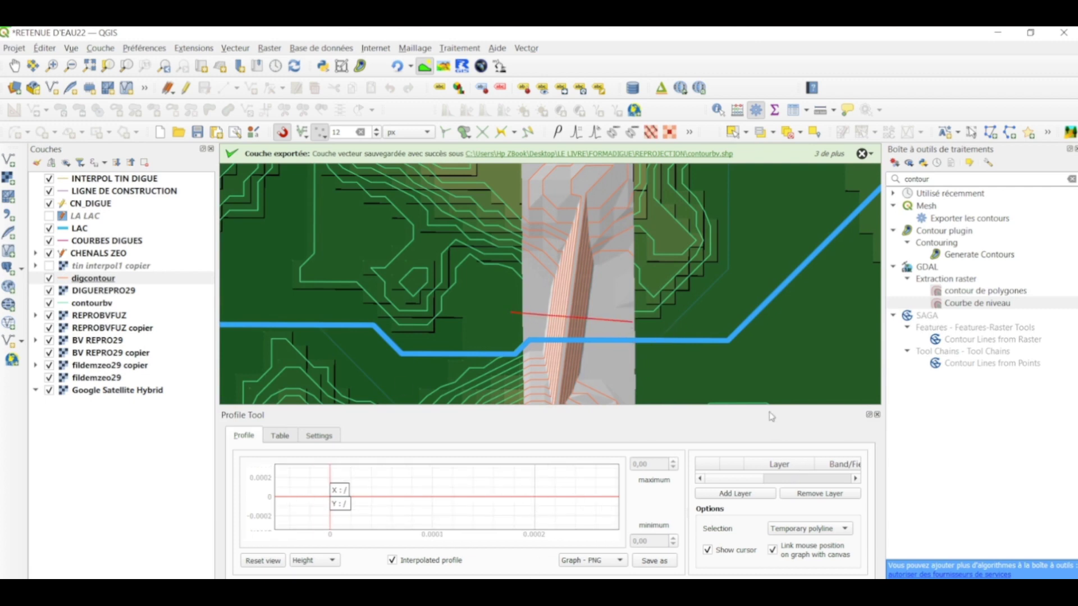
drag(764, 406, 763, 324)
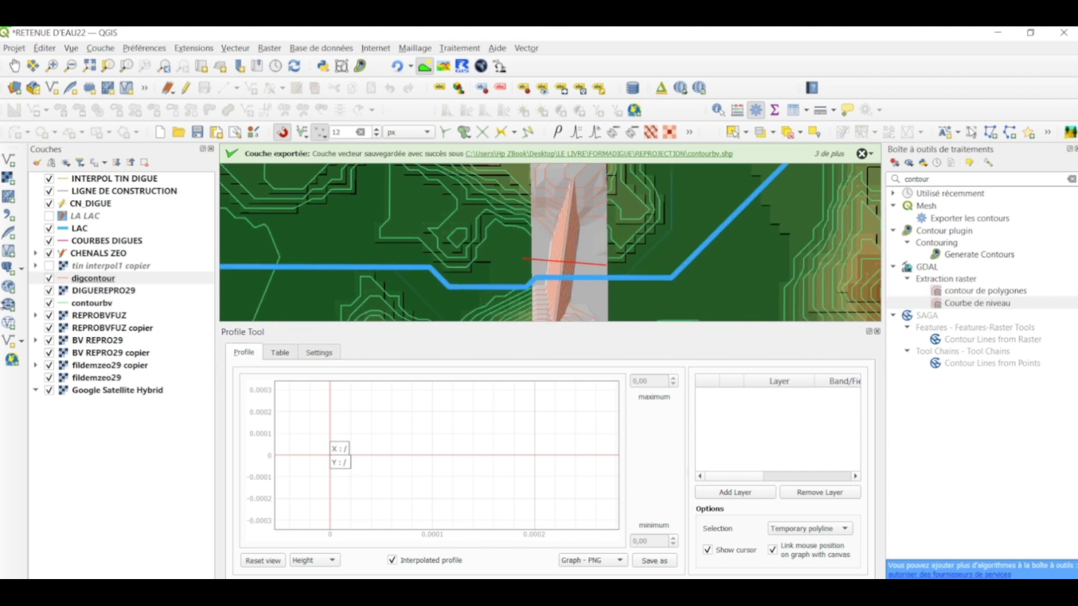
Identify the dam surface layer DIGUEREPRO29 and add it to the profile.
click(96, 291)
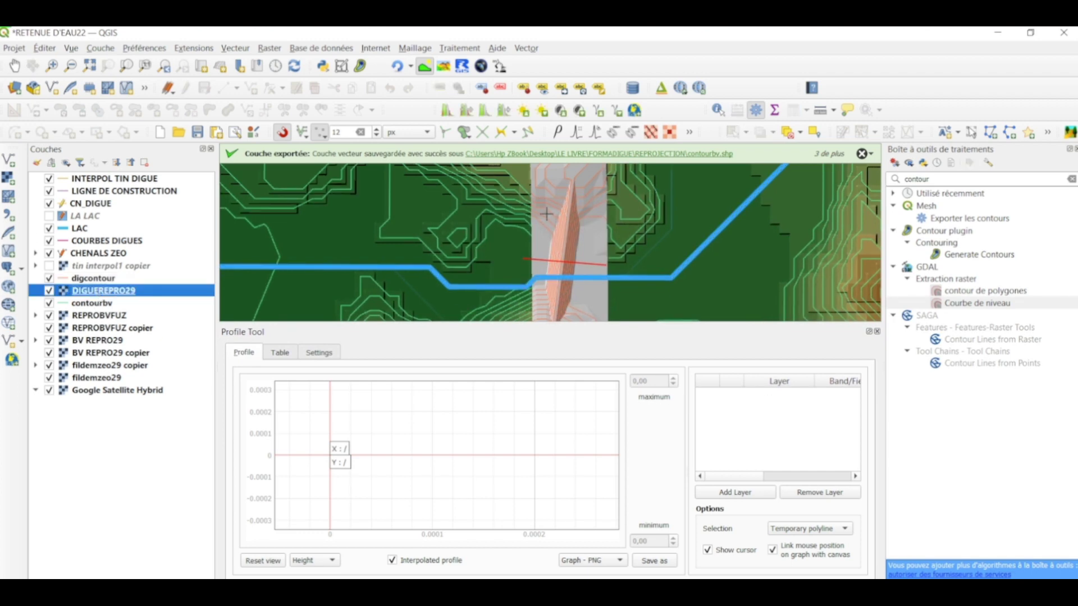
drag(547, 214, 501, 218)
click(50, 291)
click(50, 291)
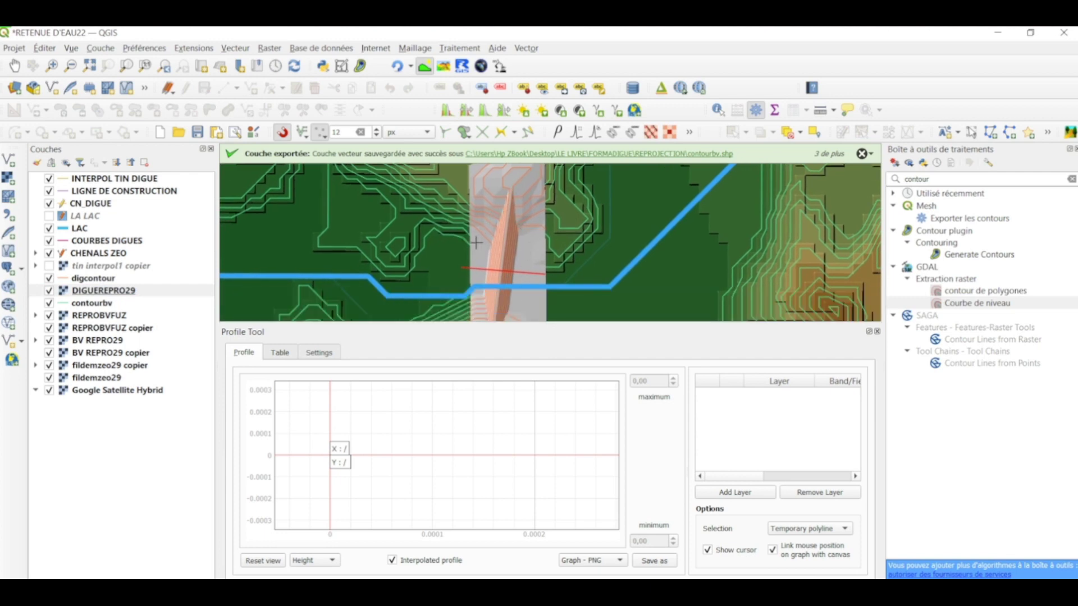
scroll(476, 243, down, 1)
drag(508, 249, 489, 262)
click(82, 292)
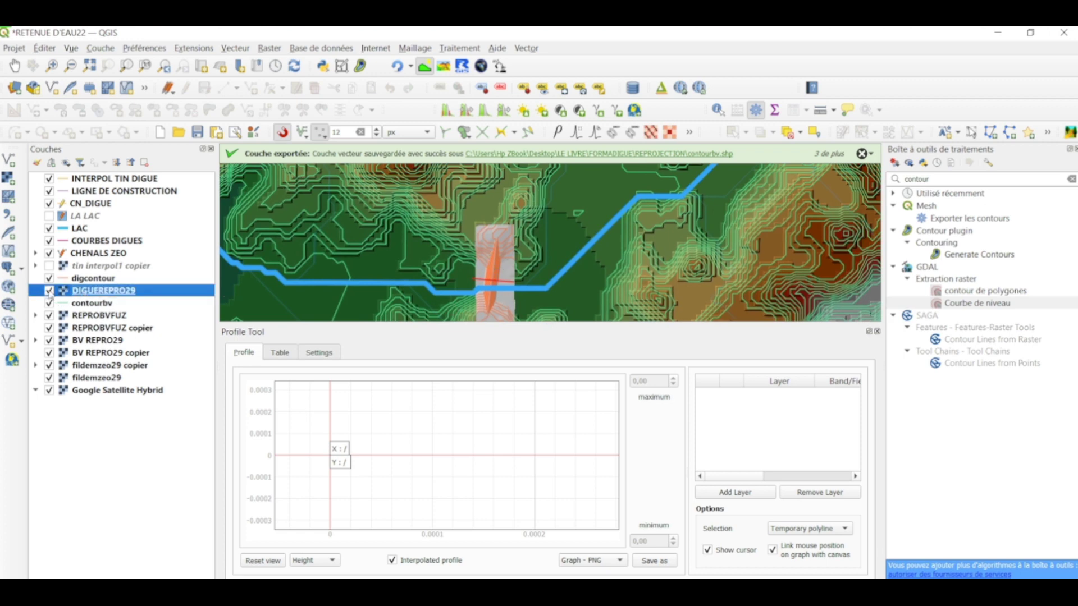
click(49, 291)
click(49, 291)
click(734, 493)
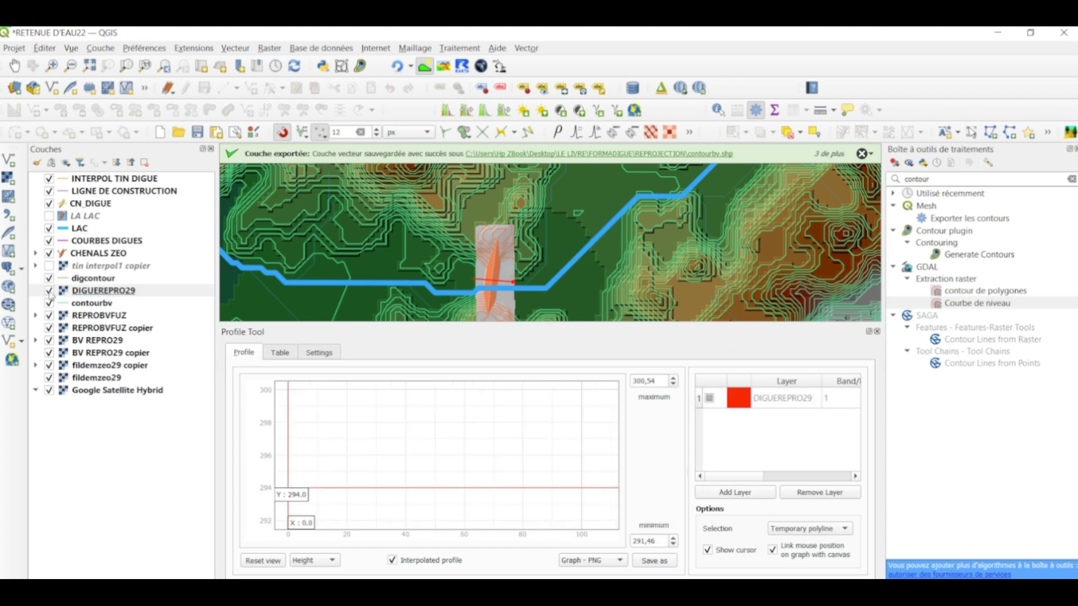
Examine the DIGUEREPRO29 profile graph and redraw the profile line straight across the dam.
click(49, 291)
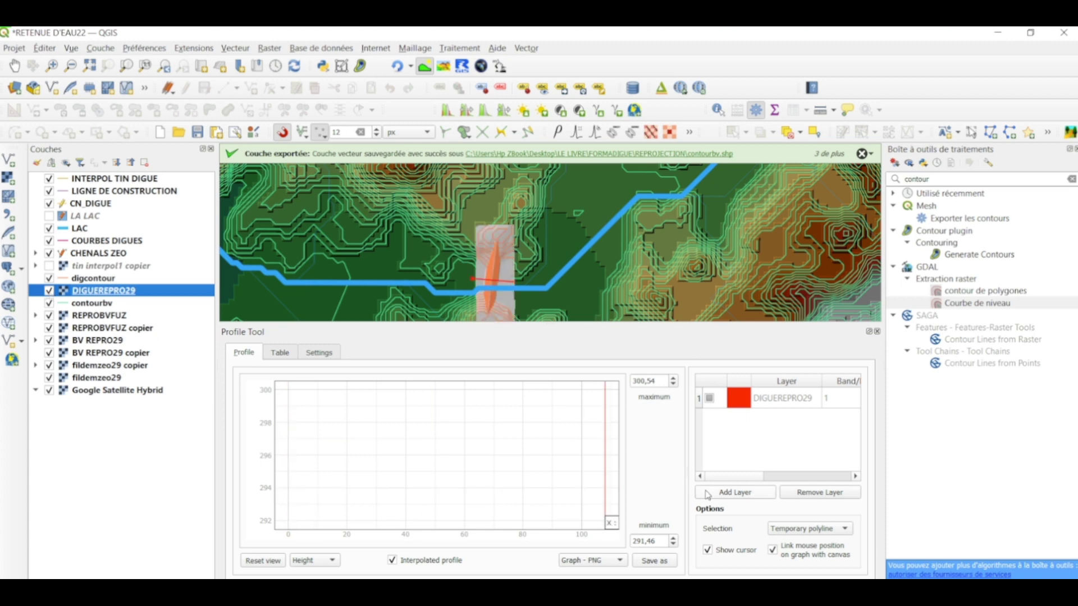
click(711, 399)
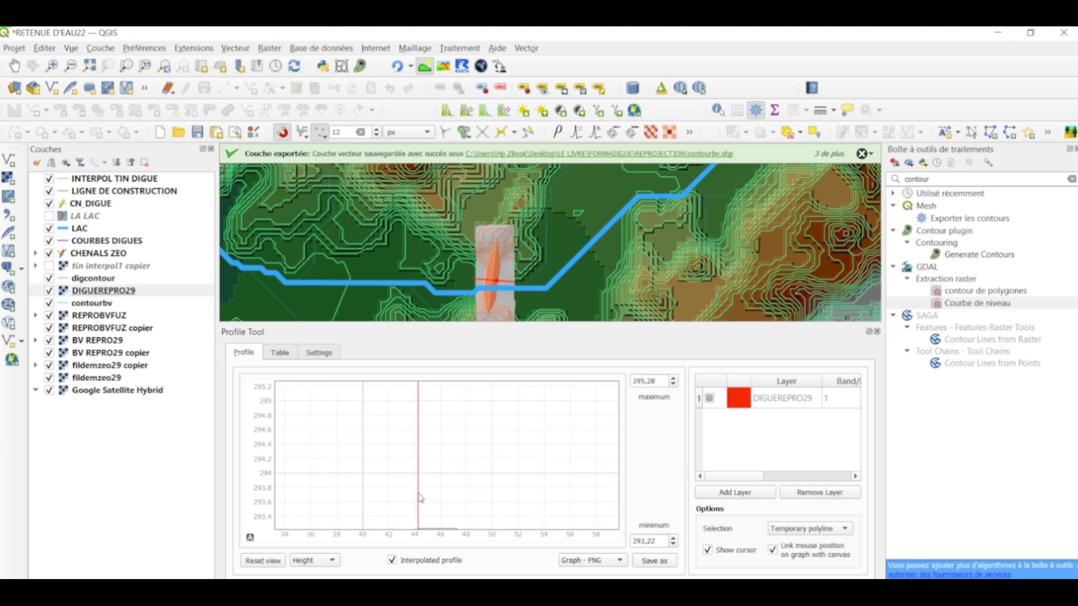
scroll(429, 478, up, 7)
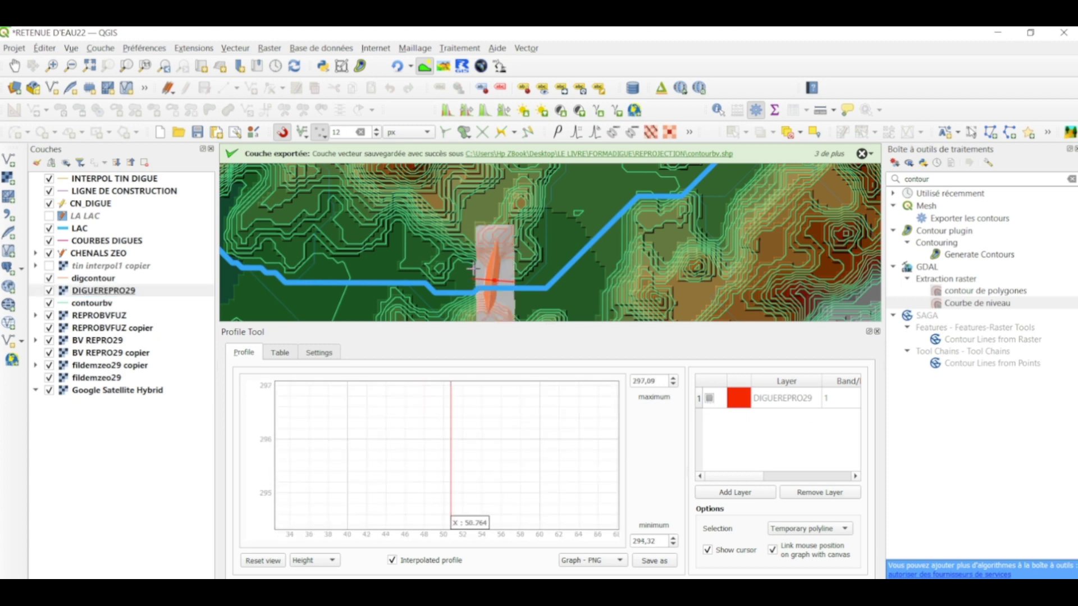
scroll(421, 462, down, 4)
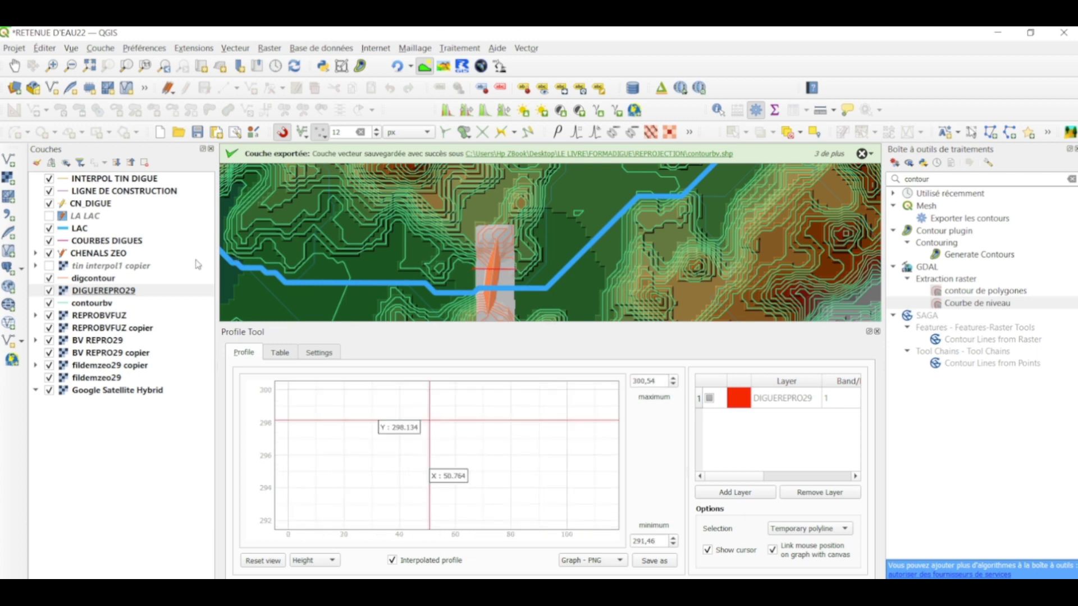
Add DIGUEREPRO29 once more and REPROBVFUZ to the profile, and set the REPROBVFUZ curve colour to black.
click(48, 291)
click(49, 291)
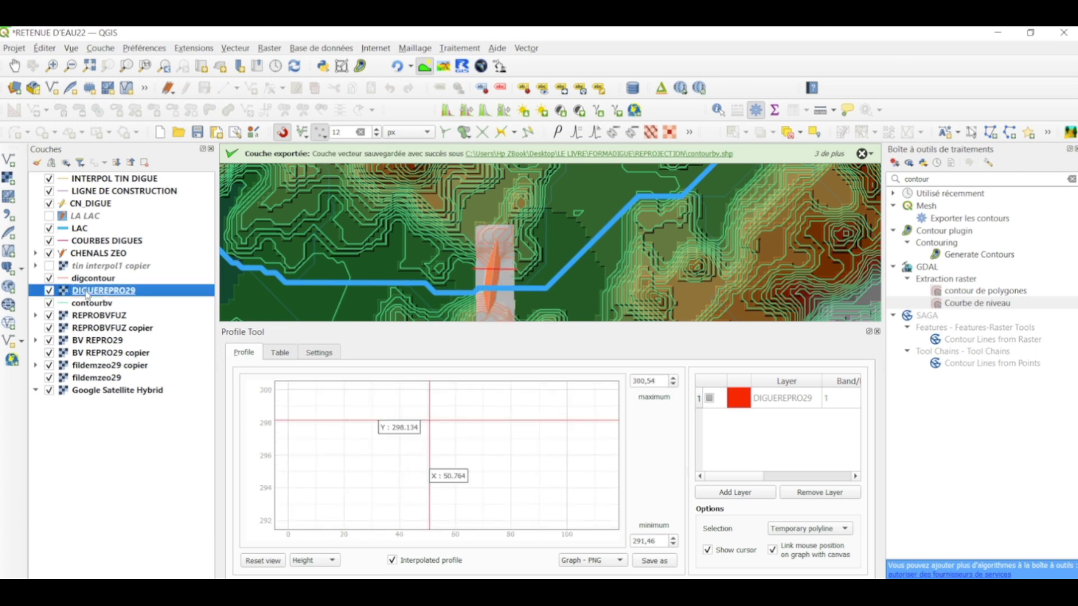
click(735, 492)
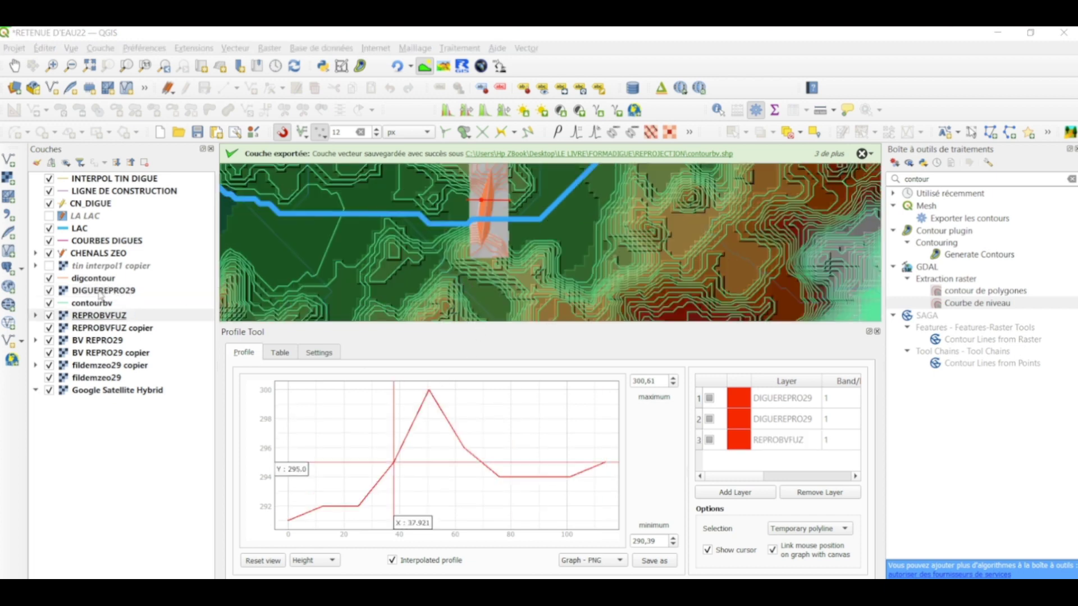
click(100, 294)
click(737, 436)
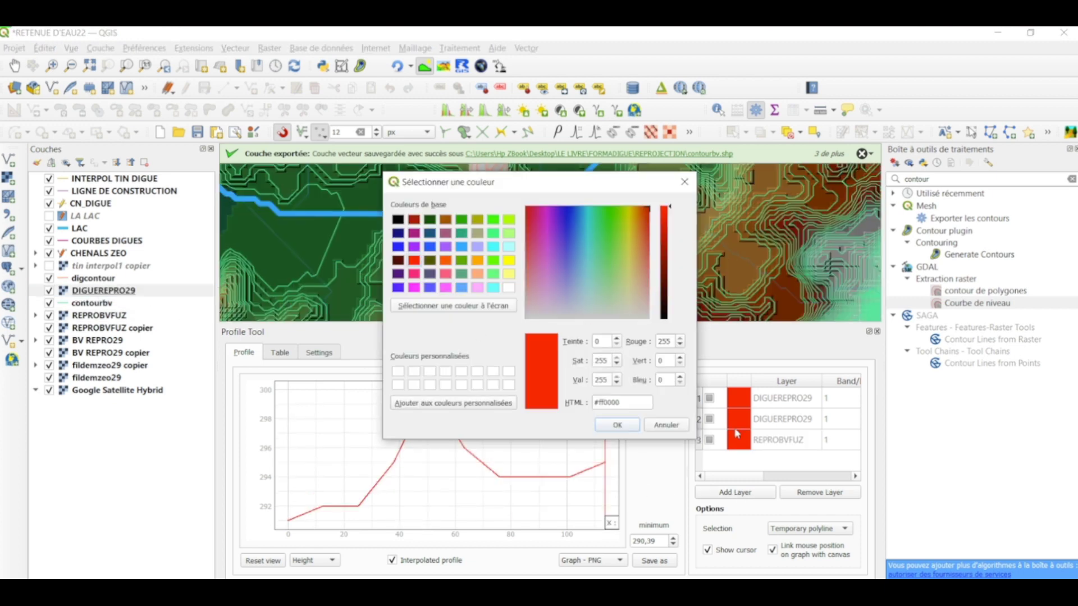
click(684, 184)
Remove both DIGUEREPRO29 entries from the profile's layer list, keeping only REPROBVFUZ.
click(809, 496)
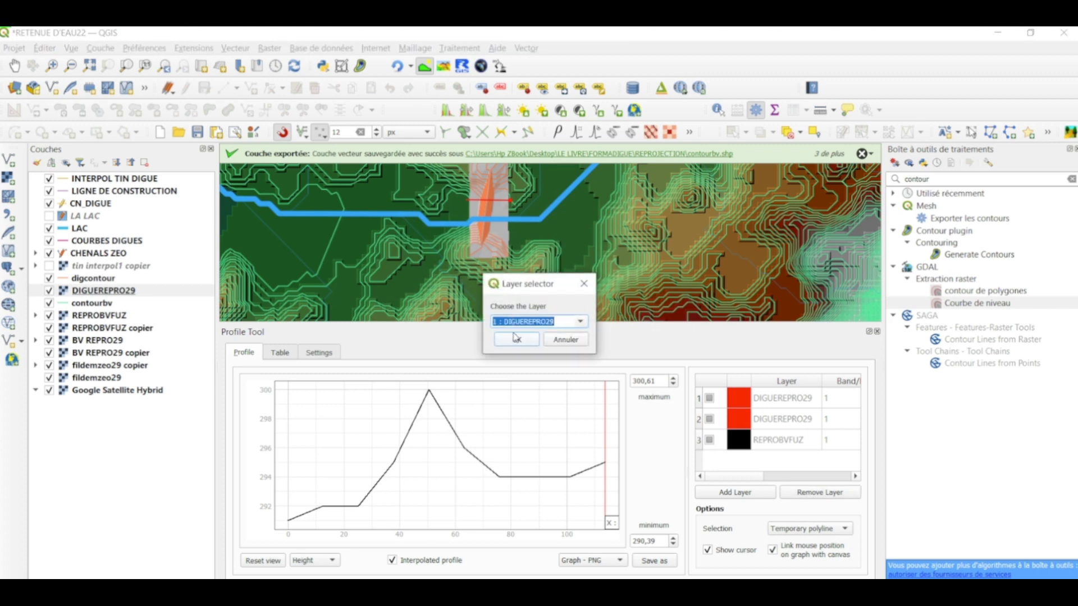
key(Return)
click(807, 496)
click(518, 339)
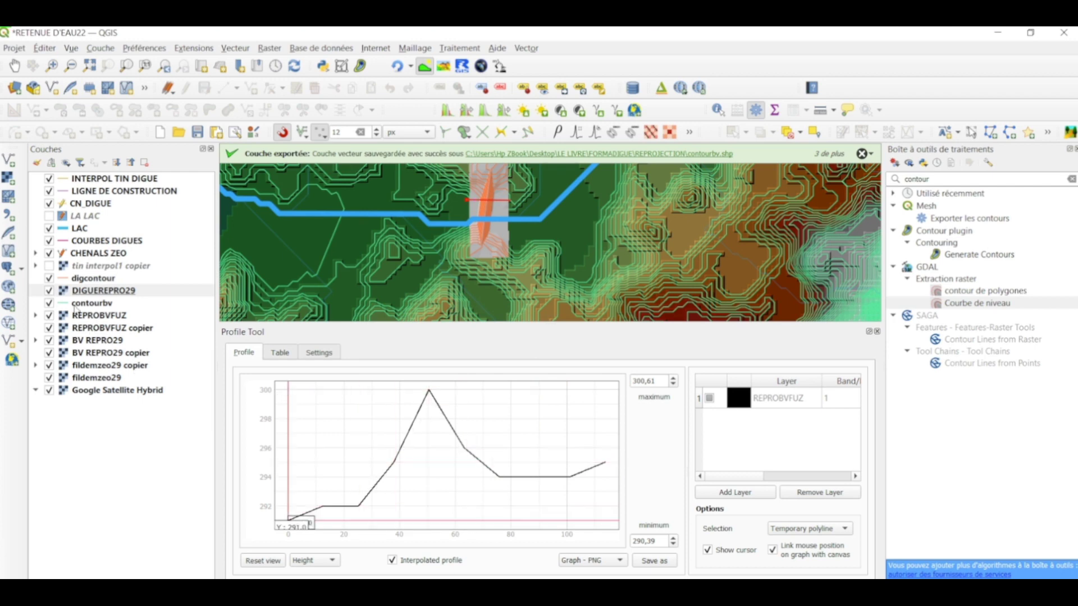
Add DIGUEREPRO29 back to the profile and turn off the REPROBVFUZ curve, leaving only DIGUEREPRO29 enabled.
click(50, 293)
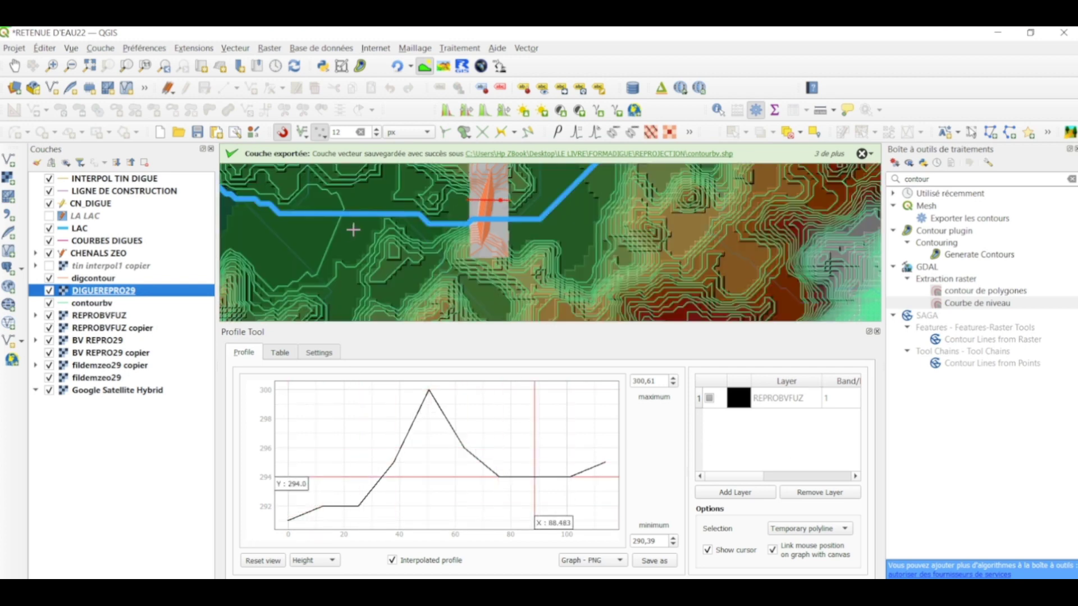
click(732, 494)
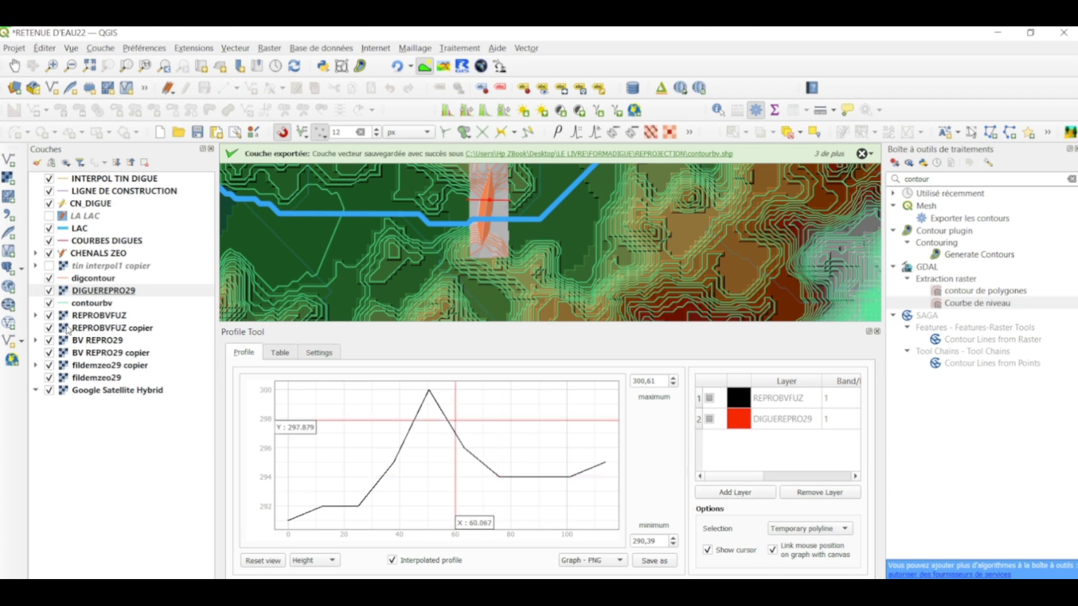
click(62, 292)
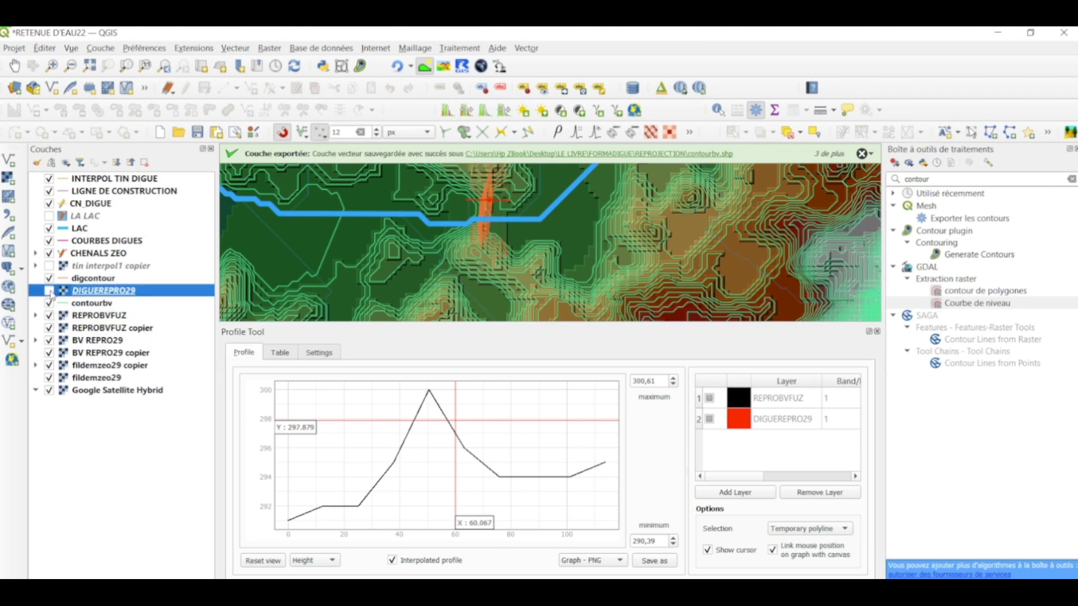
click(710, 421)
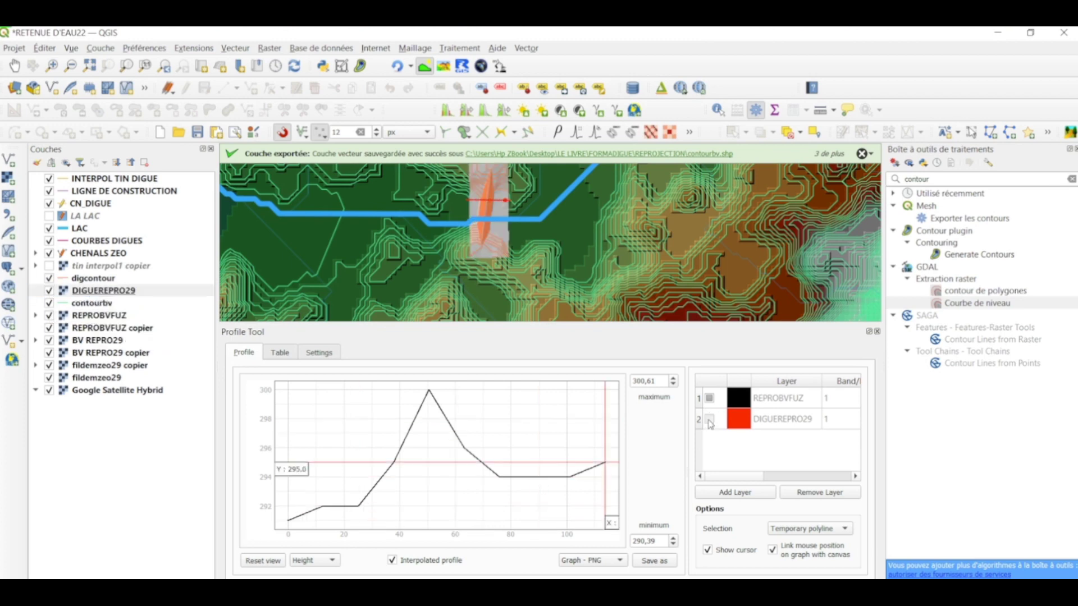
click(710, 399)
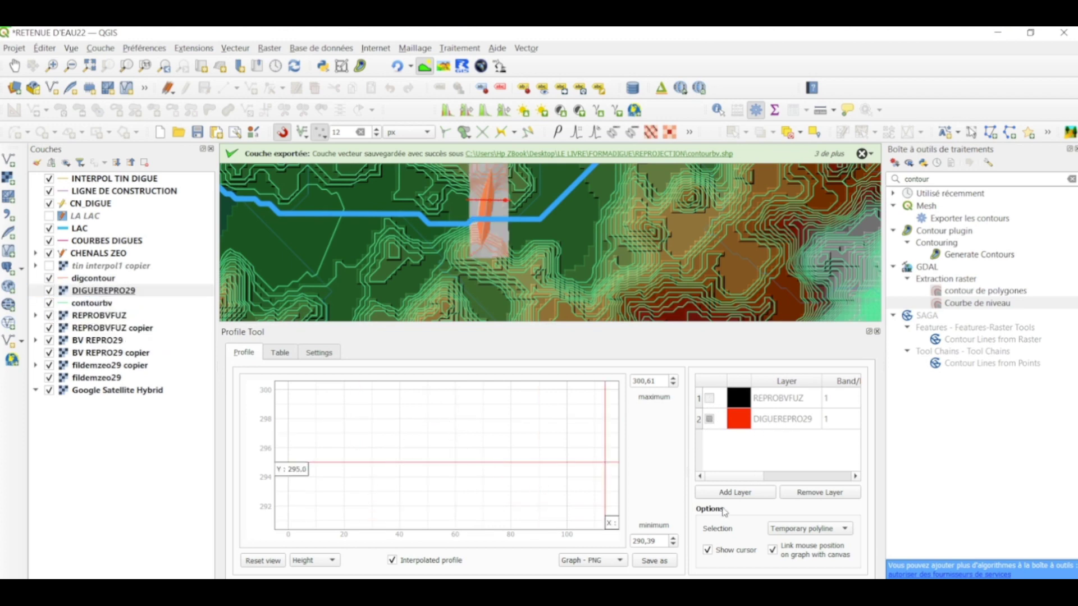
Add BV REPRO29 copier to the profile, turn the REPROBVFUZ curve back on, and set the DIGUEREPRO29 curve colour to black.
click(109, 353)
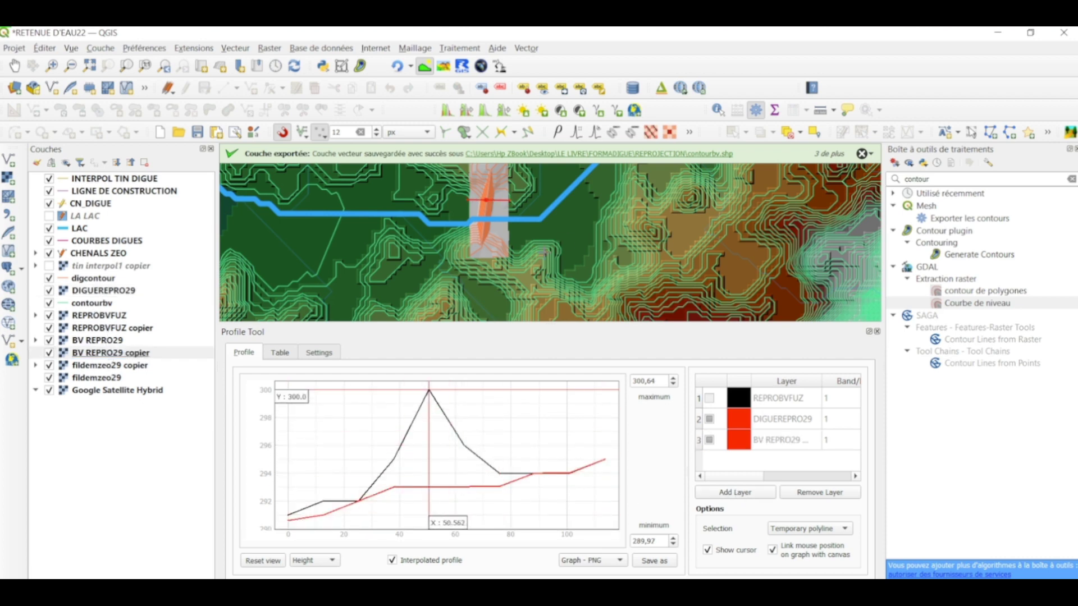
scroll(539, 250, down, 1)
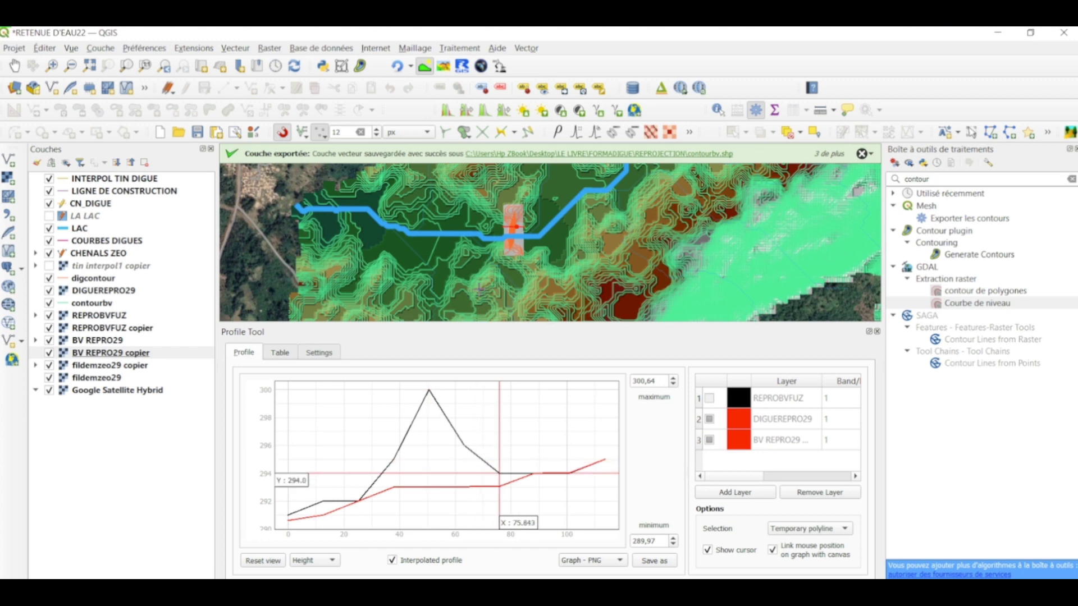
scroll(480, 289, up, 4)
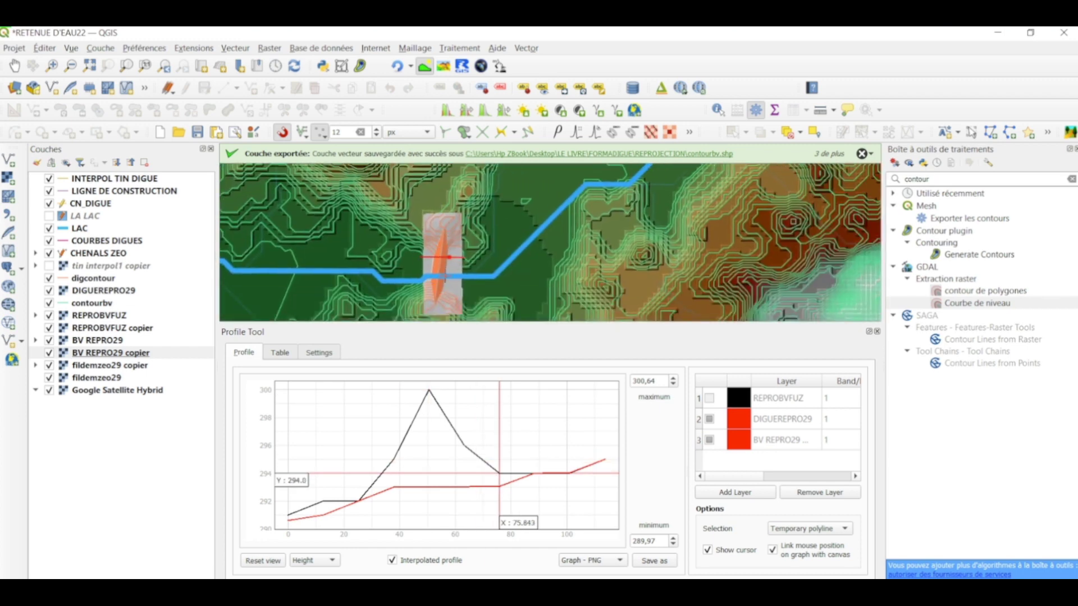
scroll(440, 281, up, 2)
scroll(431, 278, down, 2)
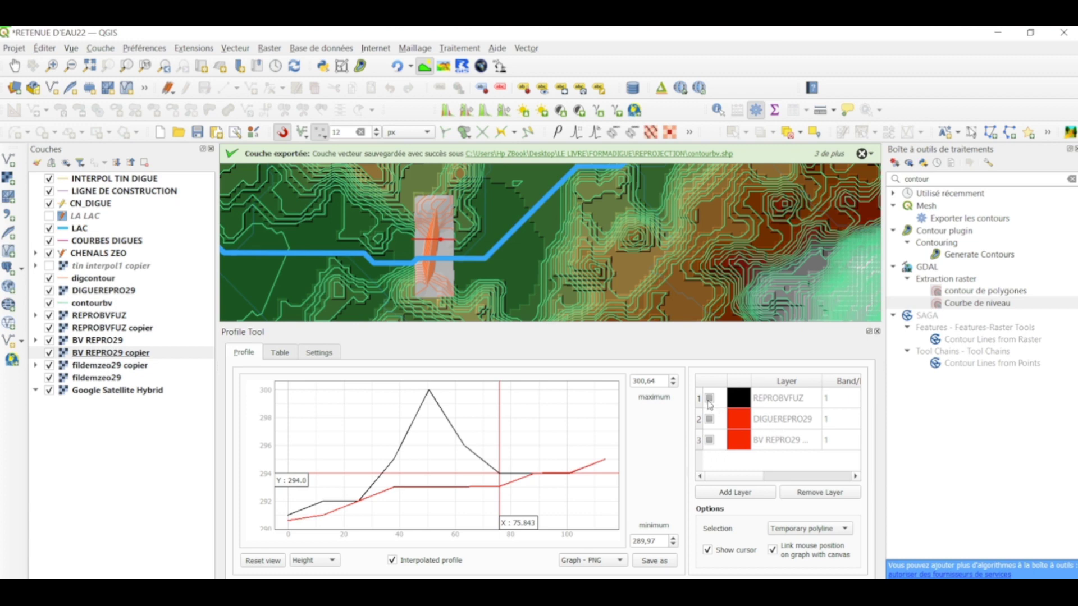
click(742, 422)
click(686, 181)
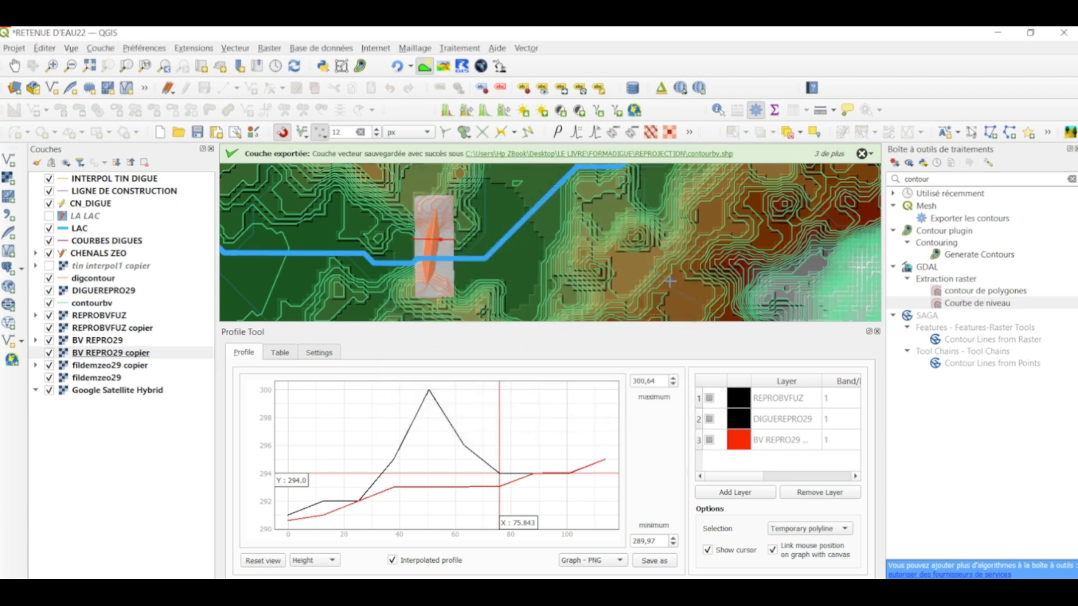
Close and reopen the Profile Tool to start an empty profile, with the middle of the dam in close view.
click(878, 331)
drag(362, 384, 476, 323)
drag(382, 339, 438, 322)
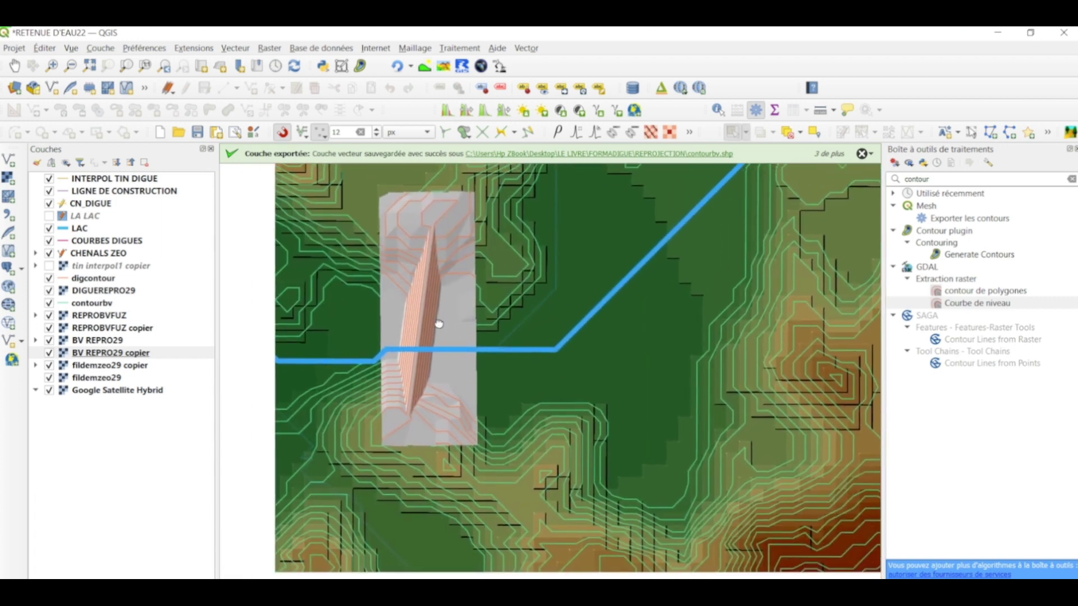
click(424, 66)
scroll(493, 222, up, 3)
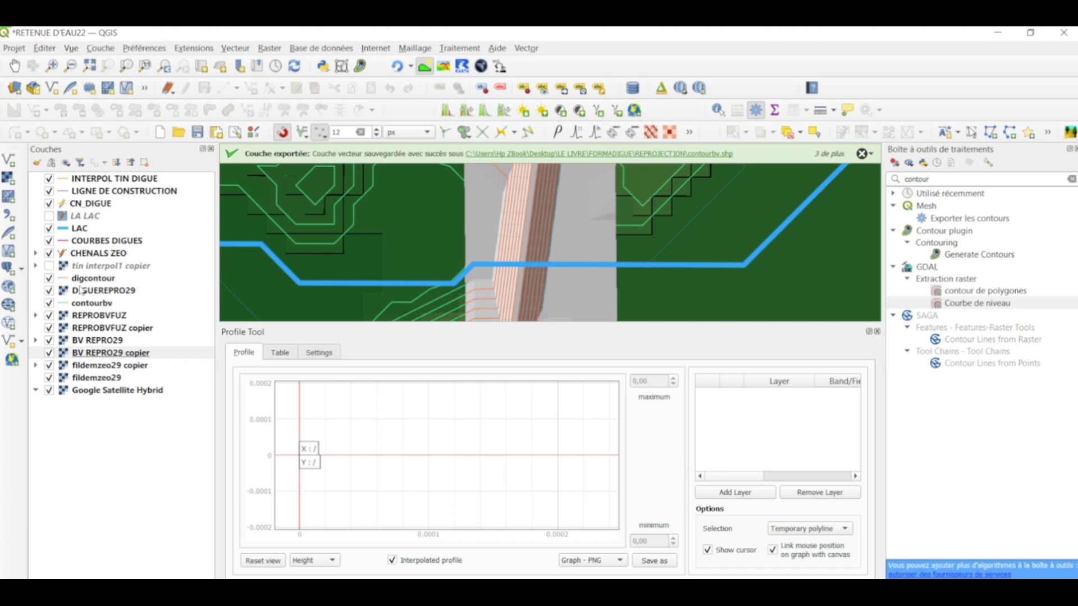
Draw a profile line straight across the middle of the dam and plot DIGUEREPRO29 along it.
click(126, 292)
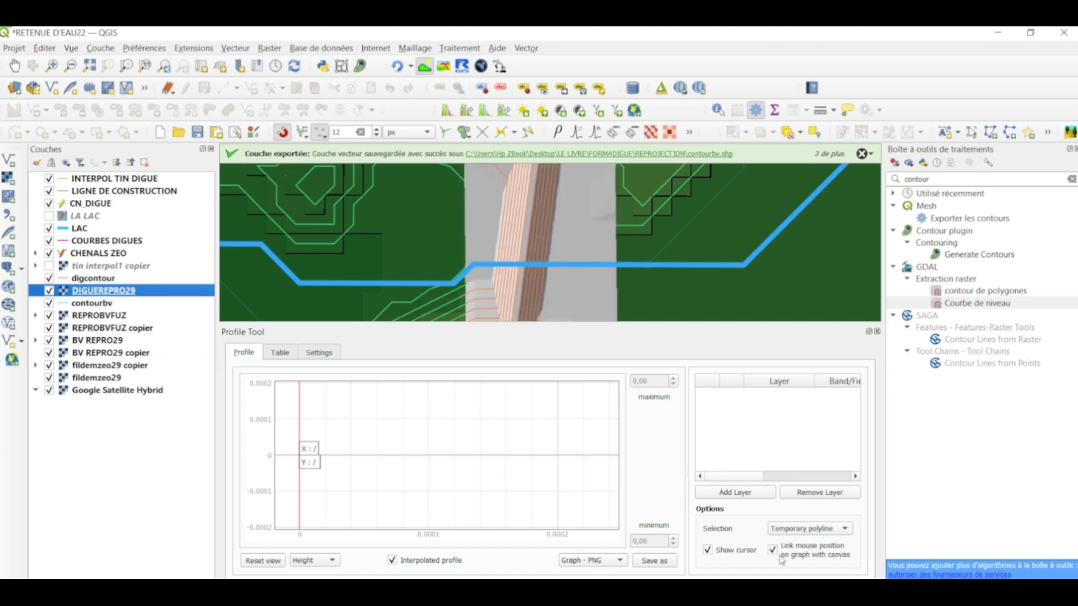
click(474, 217)
double_click(591, 222)
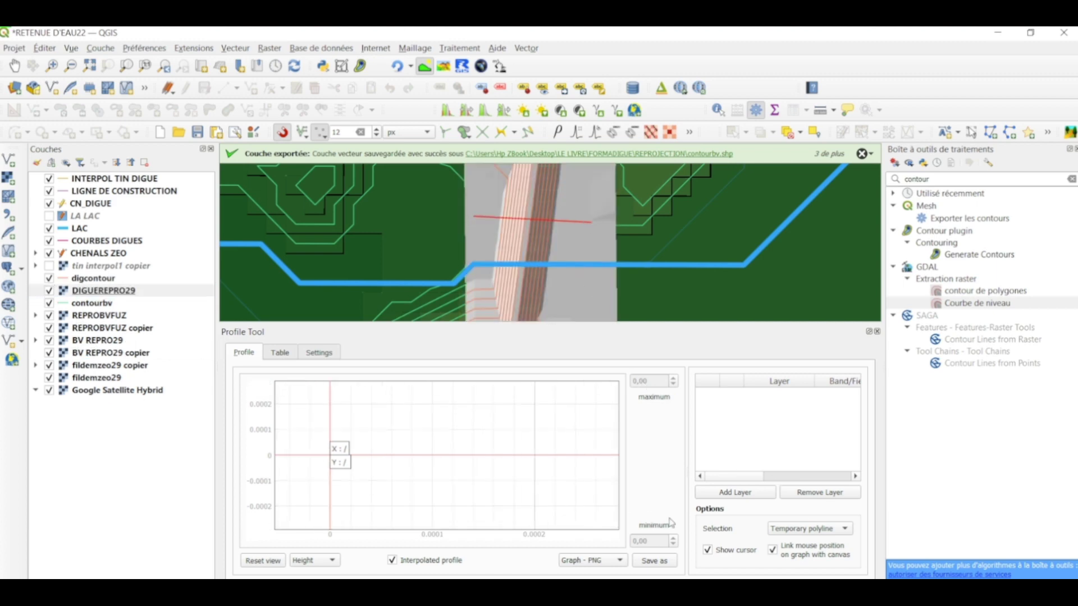
drag(443, 438, 466, 437)
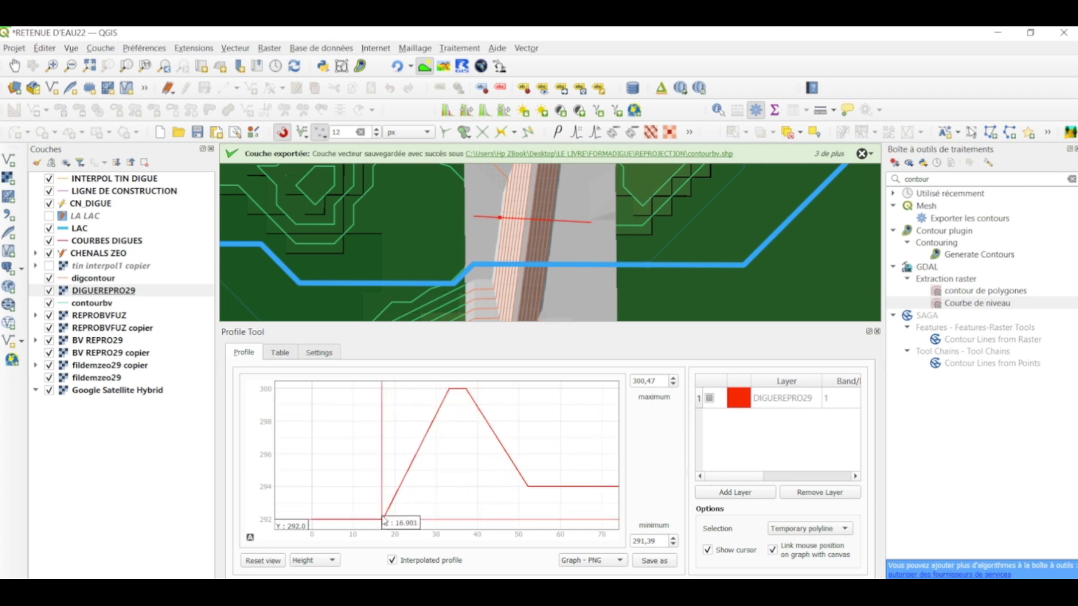
scroll(409, 256, down, 5)
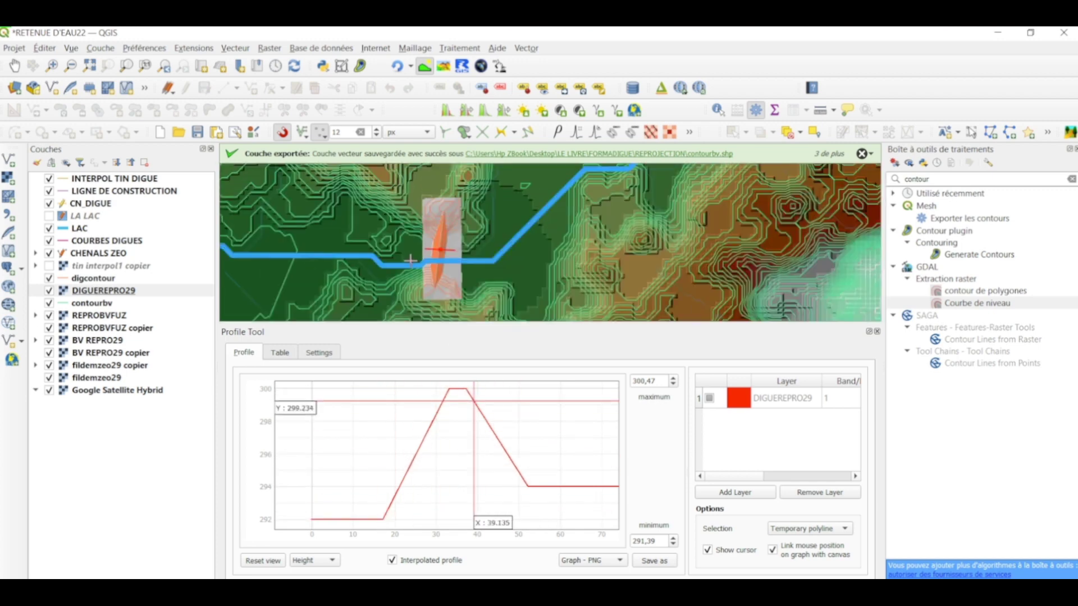
scroll(418, 259, up, 5)
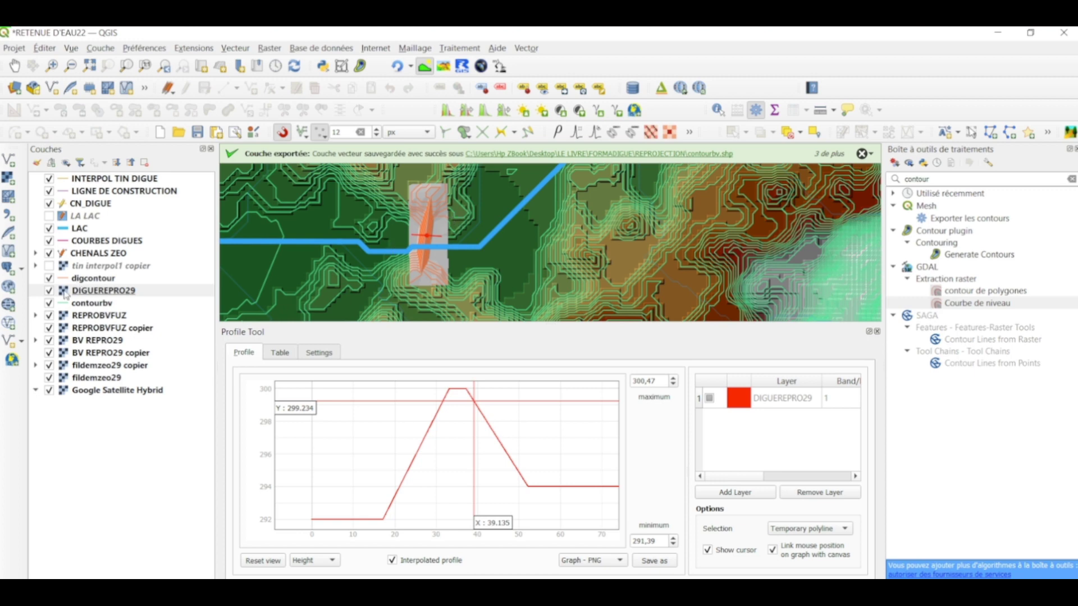
Add REPROBVFUZ to the profile and set its curve colour to blue (#0000ff).
click(79, 315)
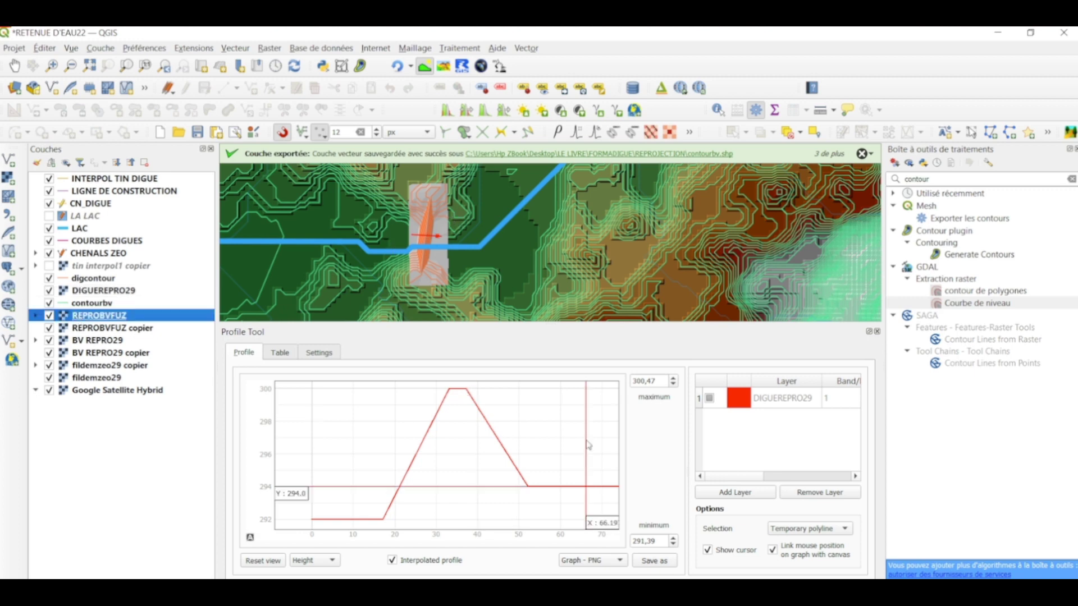
click(730, 497)
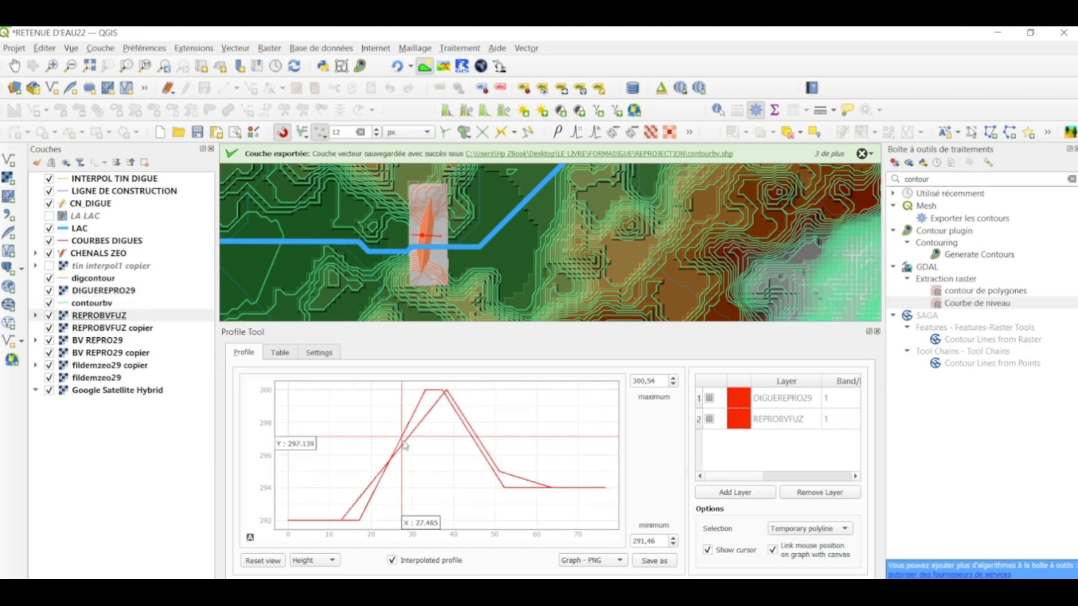
click(746, 424)
click(397, 247)
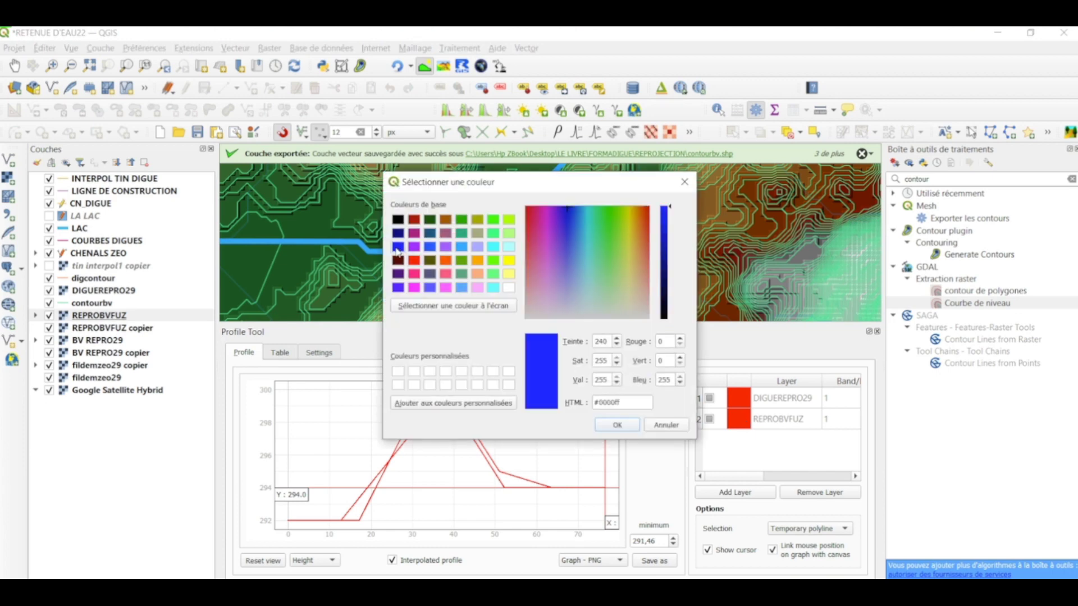
click(617, 425)
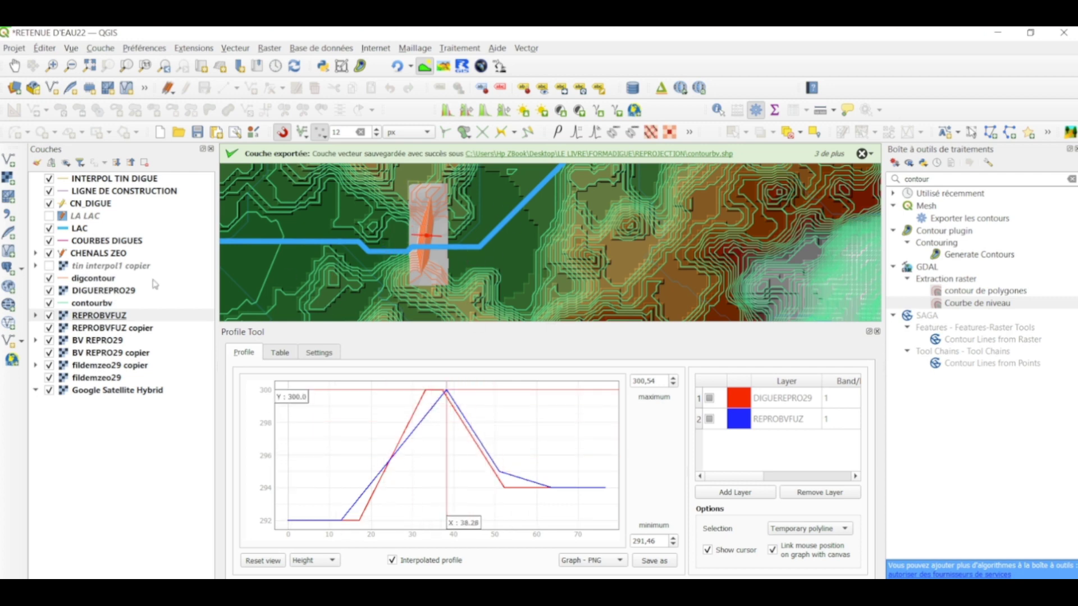
Add BV REPRO29 to the profile and set its curve colour to green.
click(94, 340)
click(735, 493)
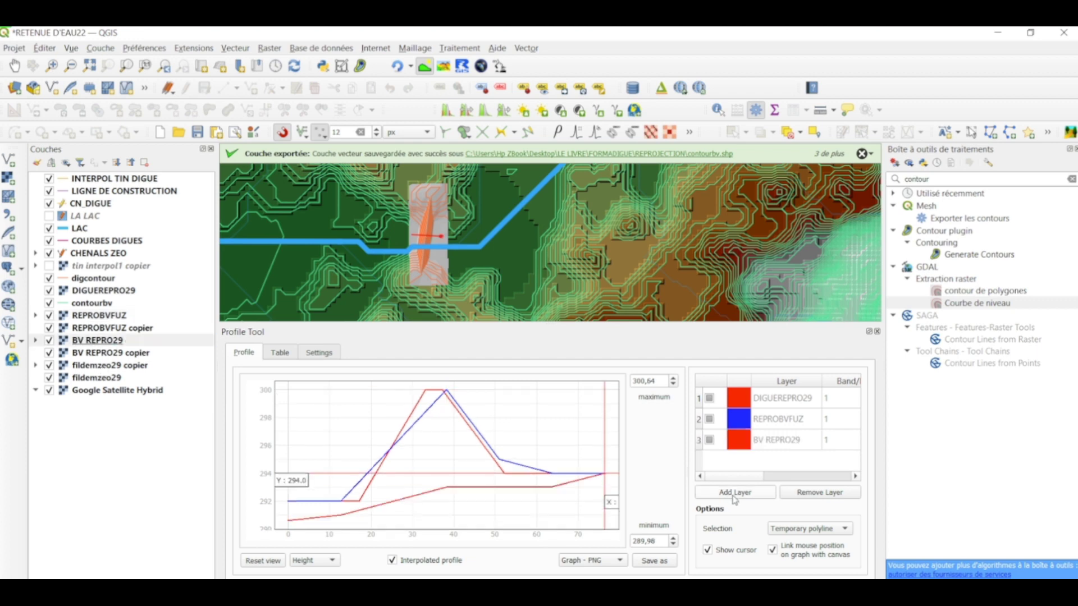
click(734, 445)
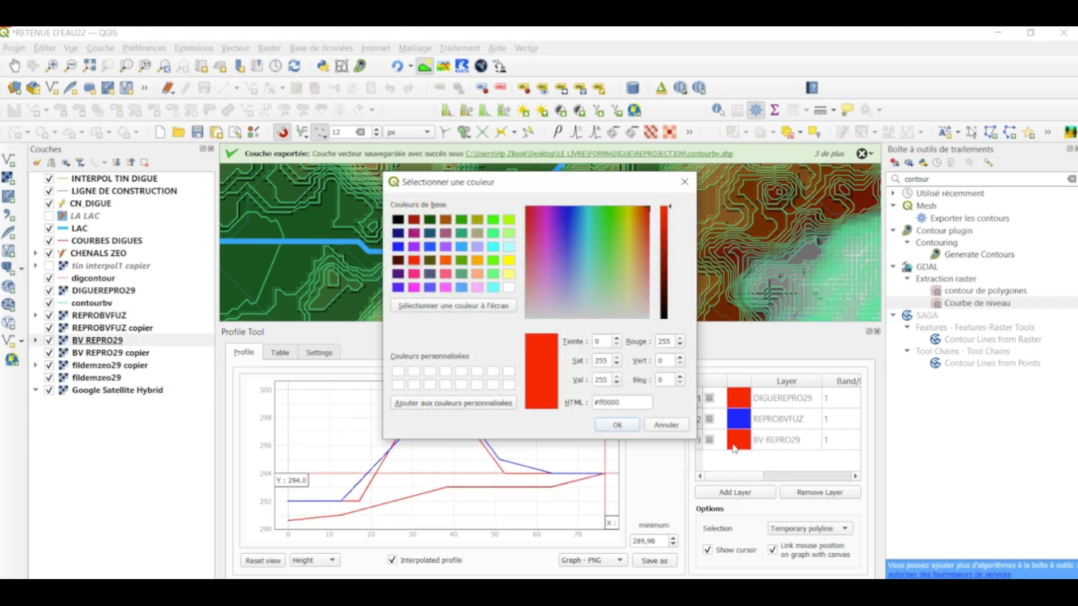
click(461, 221)
click(618, 425)
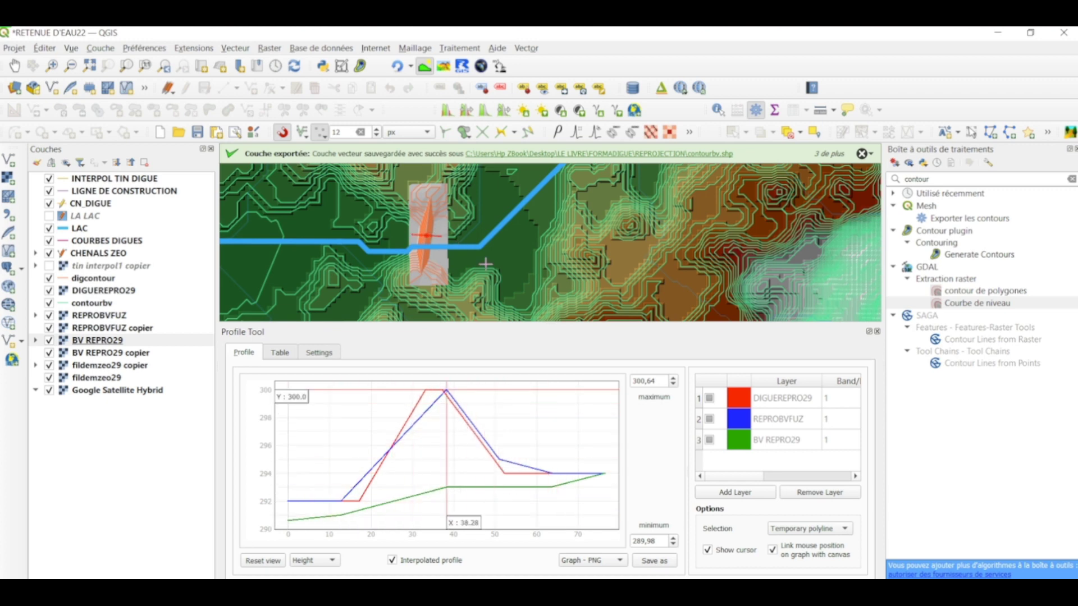
Close the Profile Tool to give the map of the dam and its catchment the full canvas.
scroll(515, 249, down, 1)
scroll(515, 249, up, 1)
drag(504, 230, 492, 286)
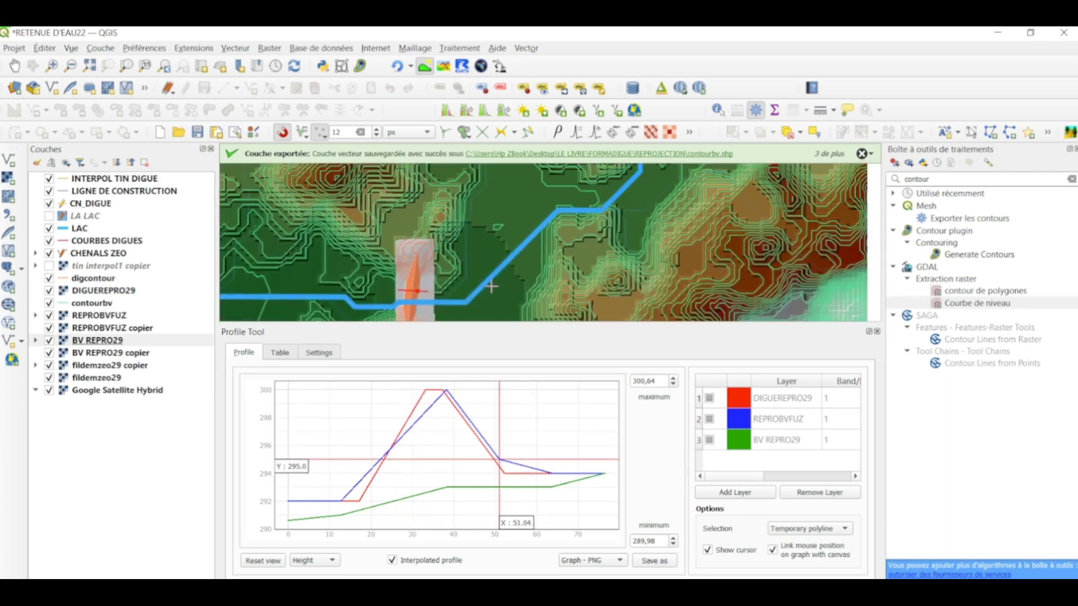
scroll(492, 286, down, 1)
click(878, 333)
scroll(543, 357, down, 2)
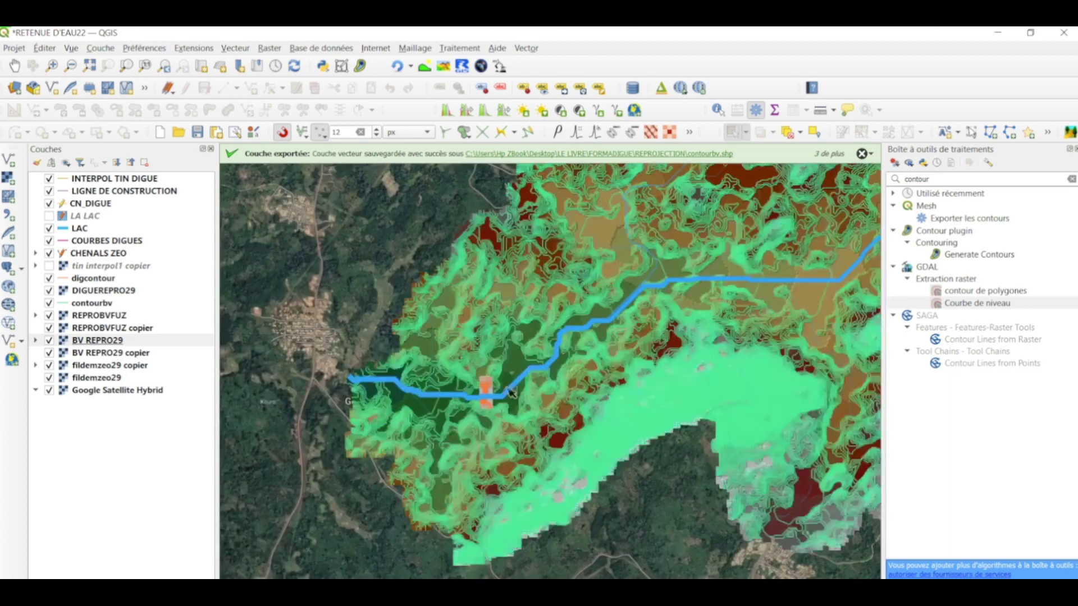
Hide the contourbv contour lines around the dam.
drag(503, 389, 449, 355)
scroll(449, 354, up, 1)
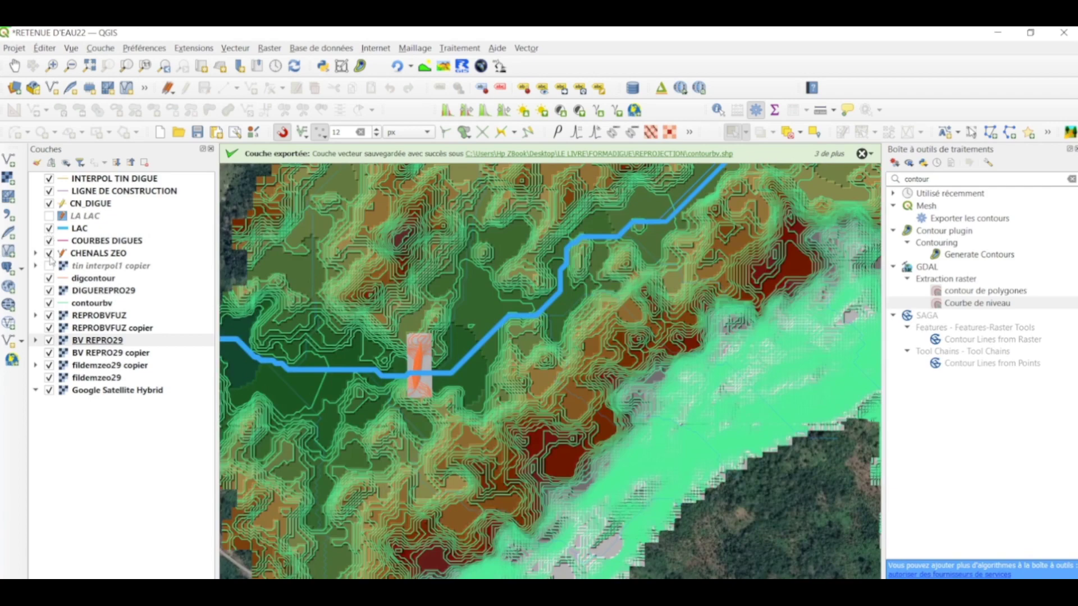
click(49, 304)
drag(431, 266, 435, 301)
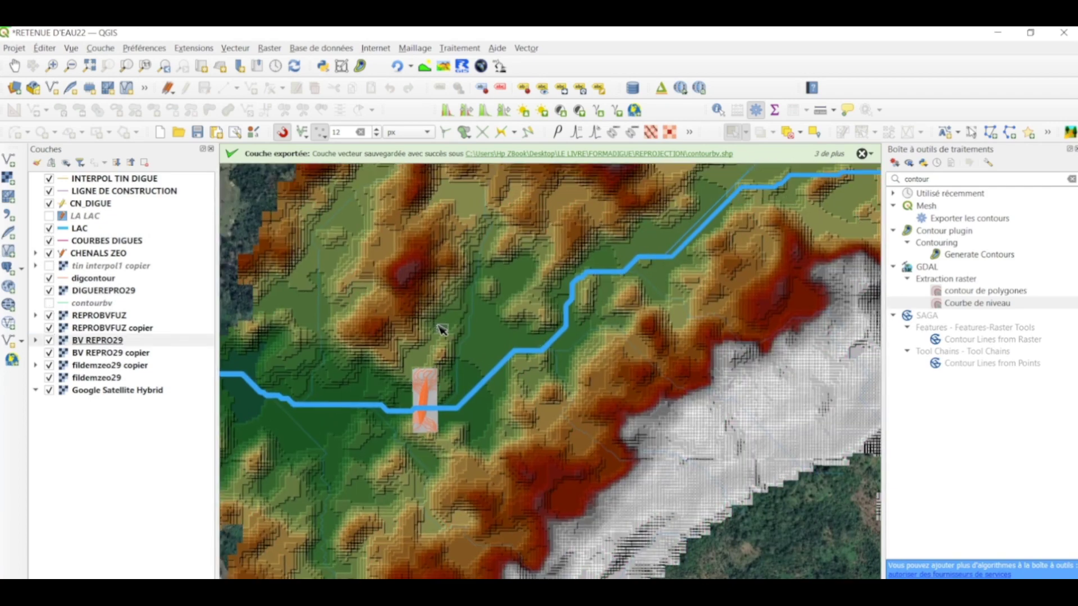
scroll(484, 313, down, 1)
scroll(487, 316, up, 2)
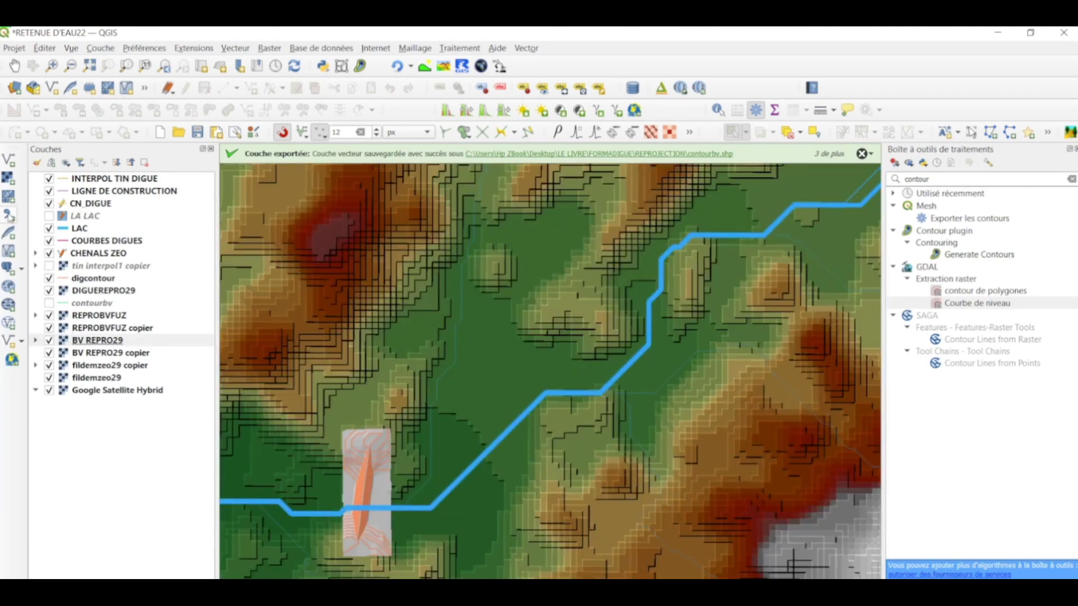
Show the LA LAC layer so the reservoir is drawn upstream of the dam.
click(49, 216)
scroll(438, 368, down, 1)
scroll(438, 368, up, 1)
scroll(553, 330, up, 1)
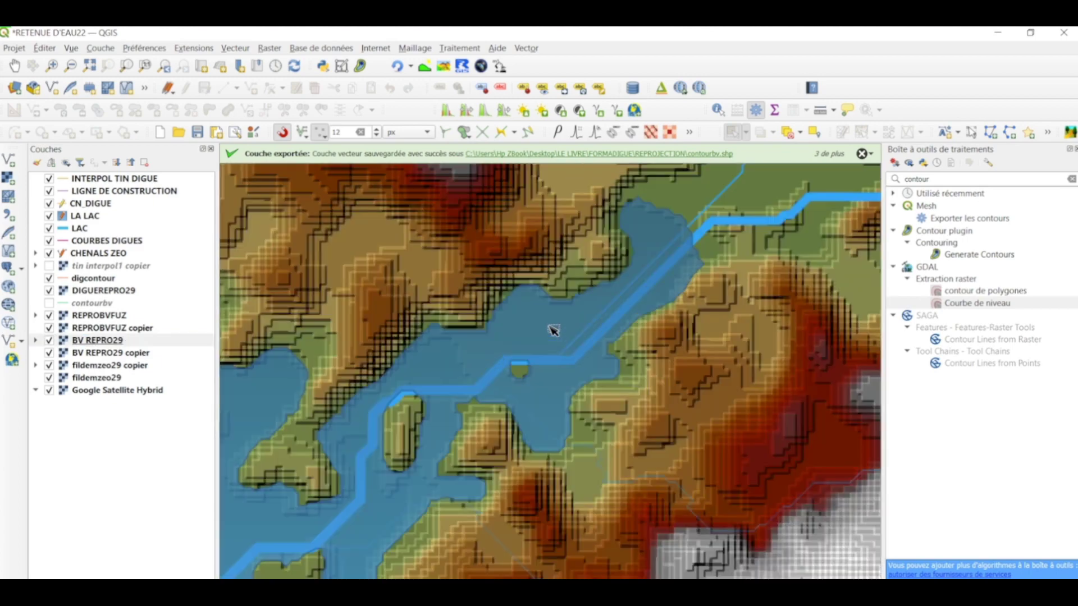
scroll(629, 296, down, 1)
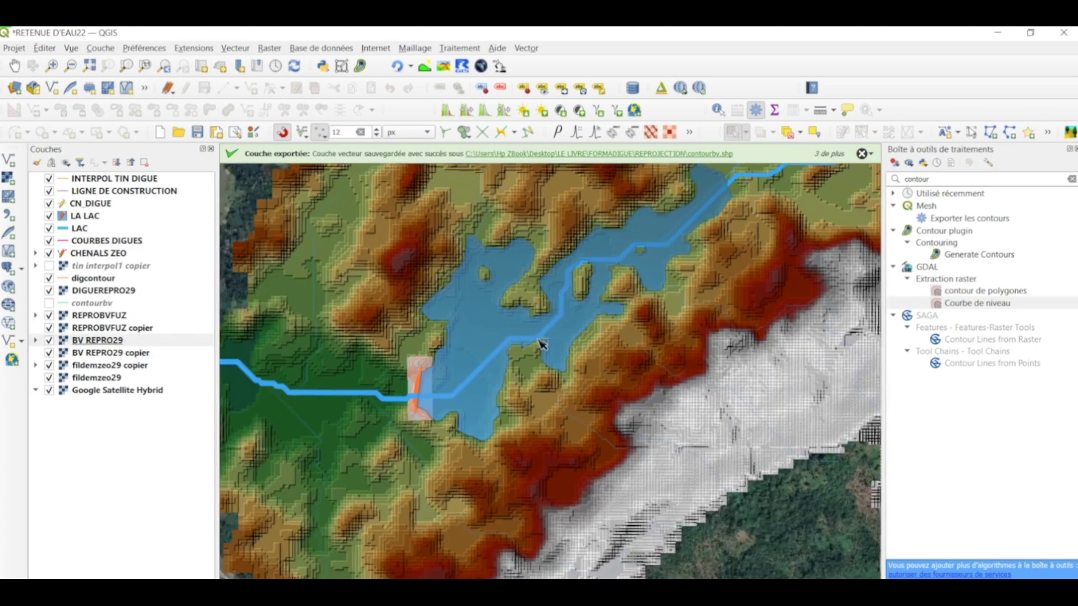
Examine the reservoir's extent against the dam, the watercourse and the surrounding relief, both close up and across the catchment.
drag(421, 409, 398, 431)
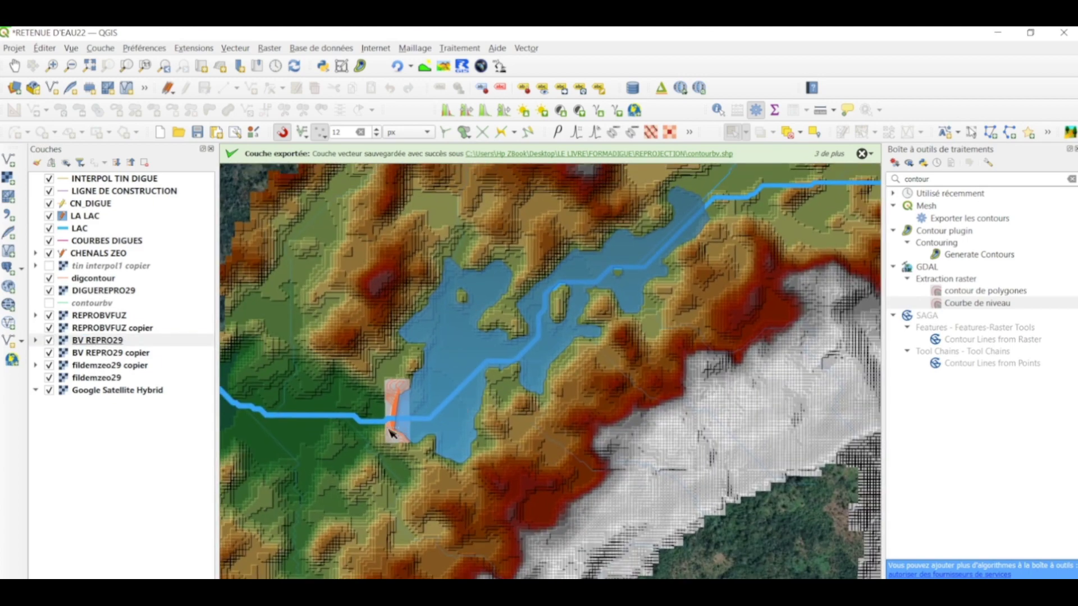
scroll(415, 360, up, 1)
scroll(388, 362, down, 1)
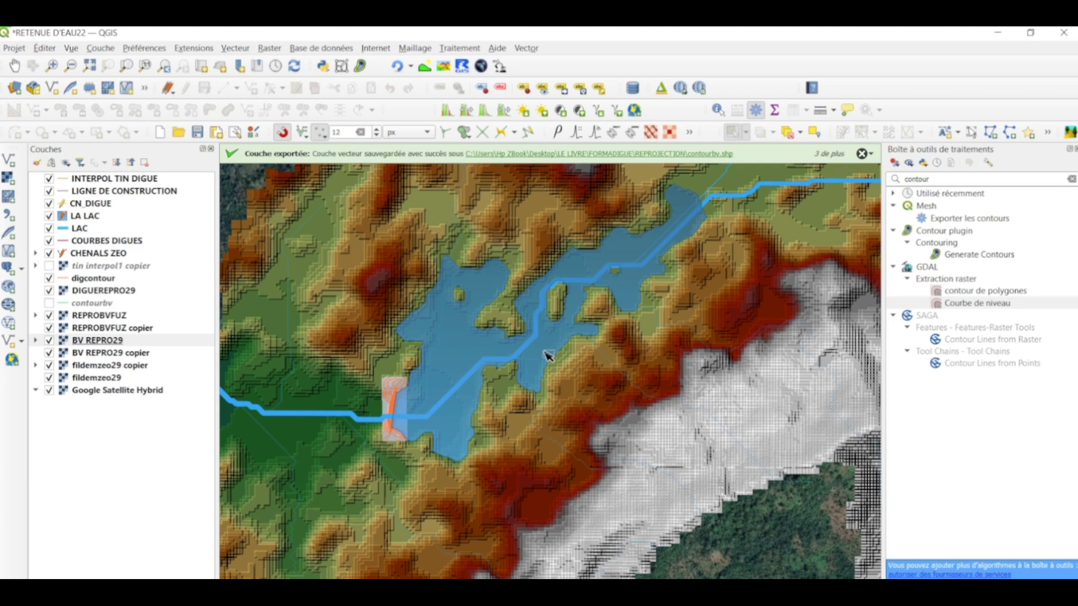
scroll(391, 382, down, 1)
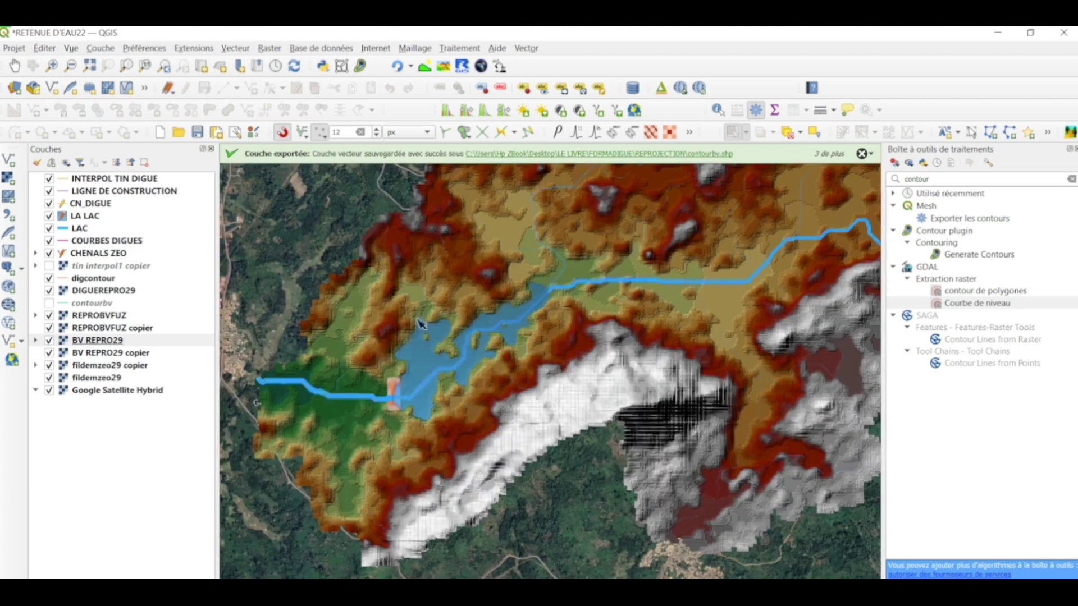
scroll(417, 320, up, 1)
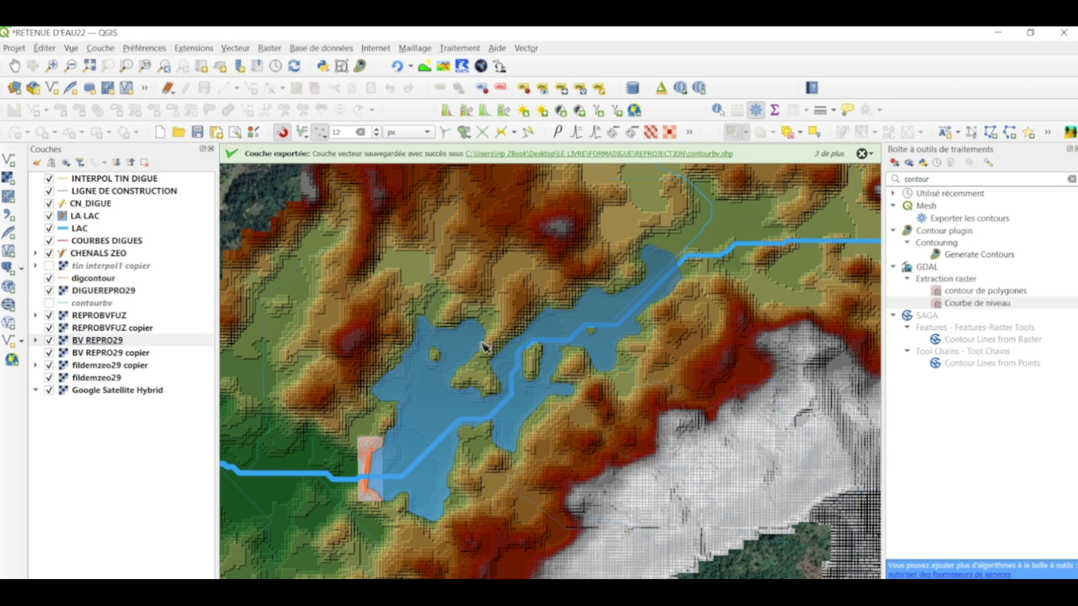
scroll(483, 344, down, 2)
scroll(443, 378, up, 4)
scroll(451, 335, down, 1)
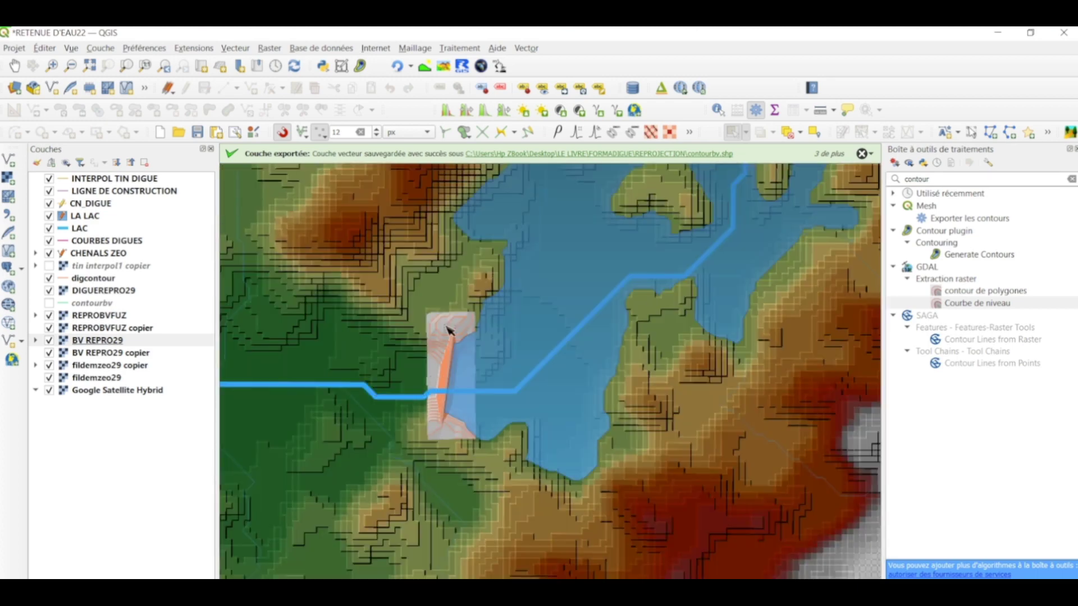
drag(477, 324, 386, 391)
drag(523, 231, 438, 404)
scroll(452, 364, down, 1)
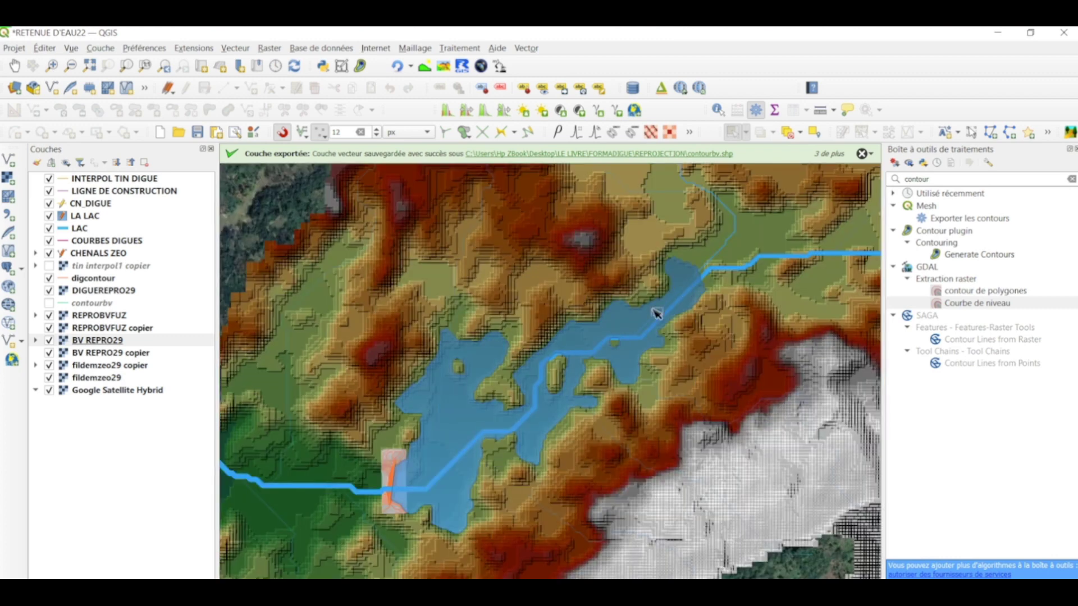
drag(470, 445, 443, 412)
scroll(472, 392, down, 1)
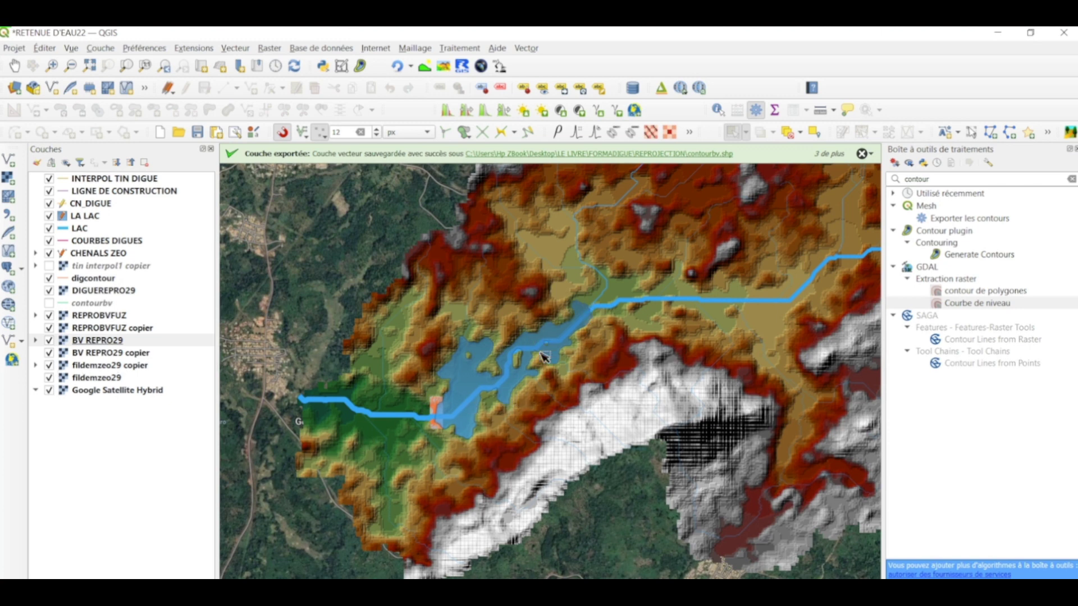
Hide the REPROBVFUZ, BV REPRO29 and fildemzeo29 terrain rasters together with their copier layers.
click(49, 378)
click(49, 366)
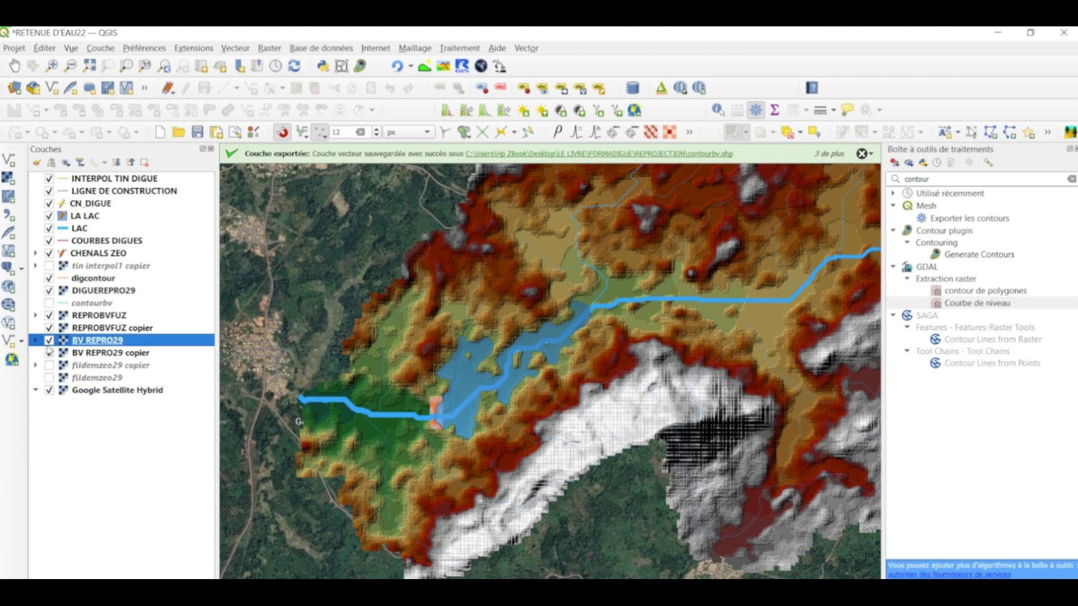
click(49, 327)
click(49, 315)
click(49, 353)
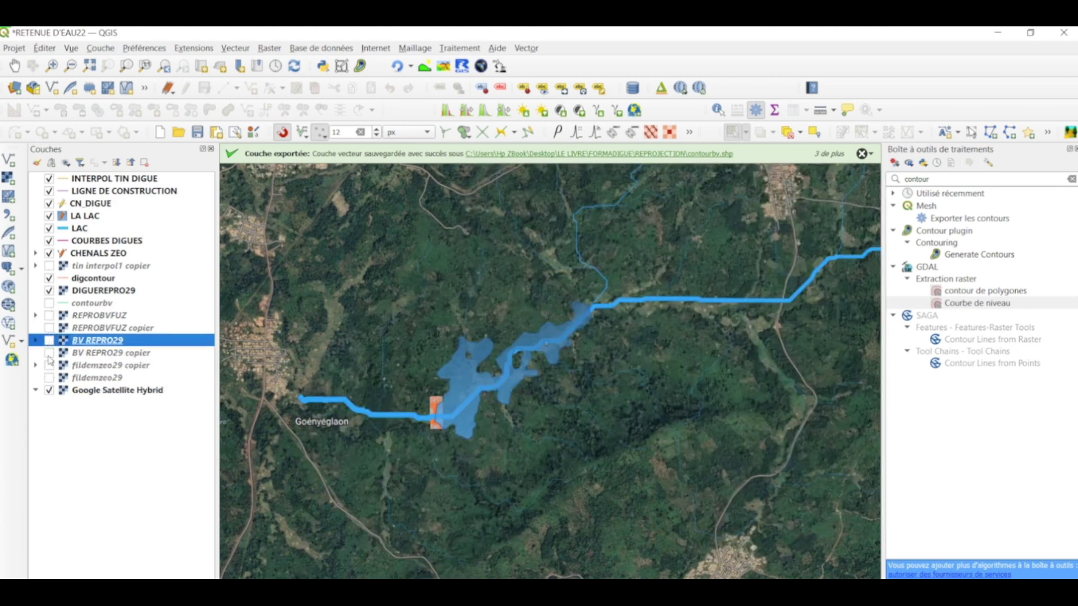
Hide the DIGUEREPRO29 raster behind the dam's contour lines.
scroll(425, 427, up, 5)
click(49, 291)
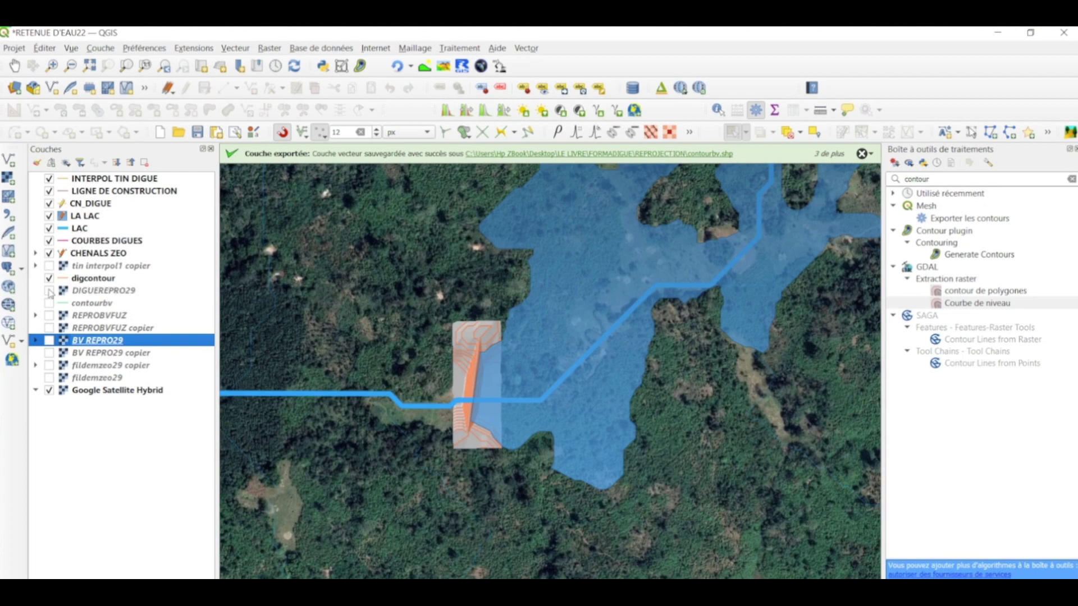
Examine the reservoir's extent over the satellite imagery, from the dam contours to its upstream end and the nearby settlement.
scroll(436, 435, up, 2)
scroll(539, 345, up, 3)
scroll(570, 324, down, 4)
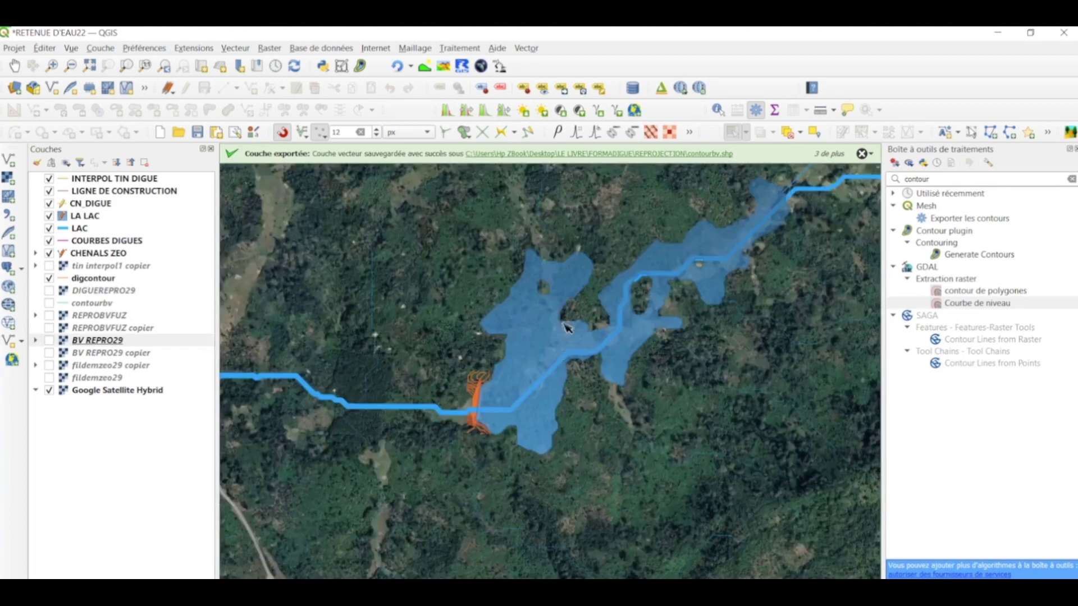
scroll(635, 296, up, 6)
scroll(668, 289, down, 5)
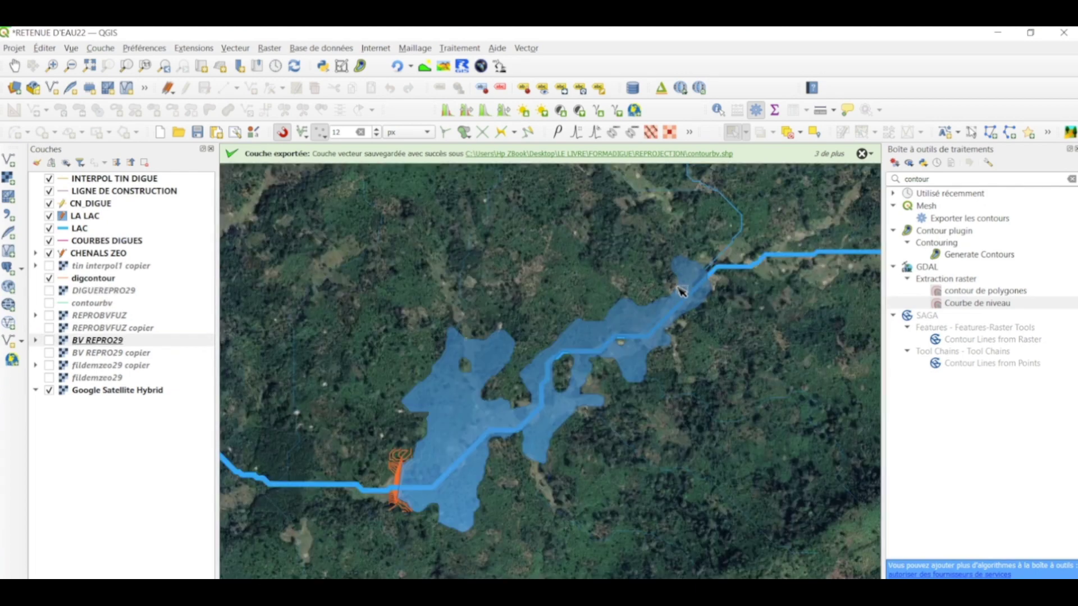
scroll(537, 404, up, 2)
scroll(518, 416, down, 2)
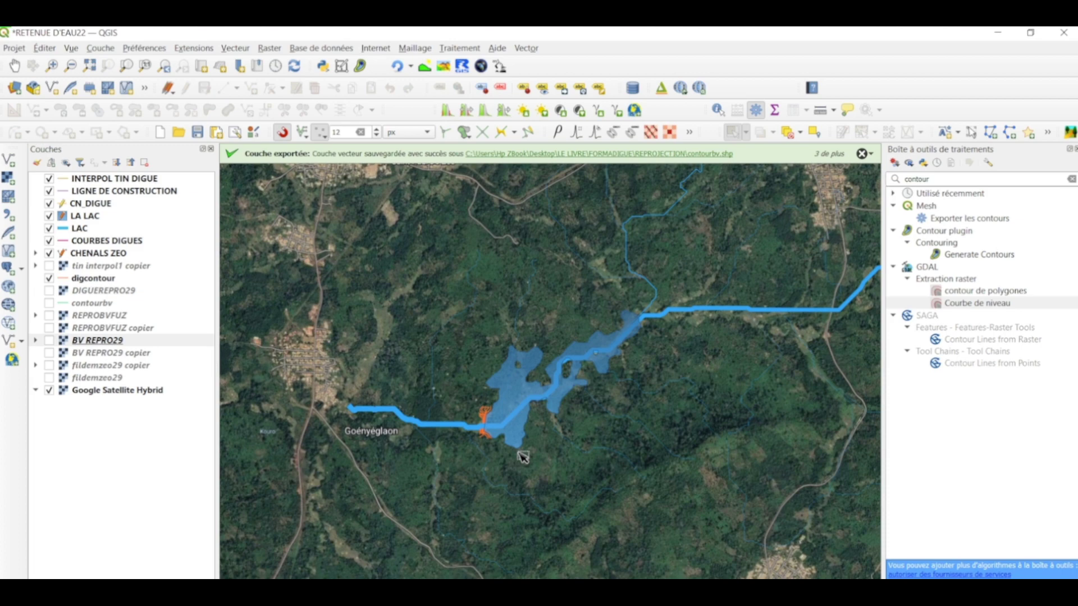
scroll(522, 457, up, 3)
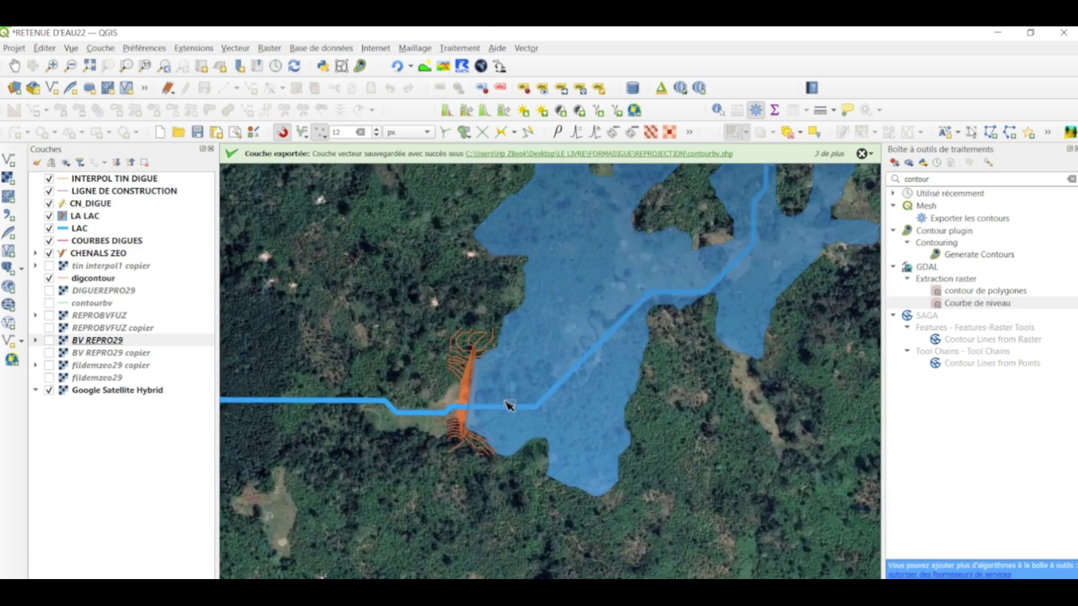
scroll(510, 404, down, 1)
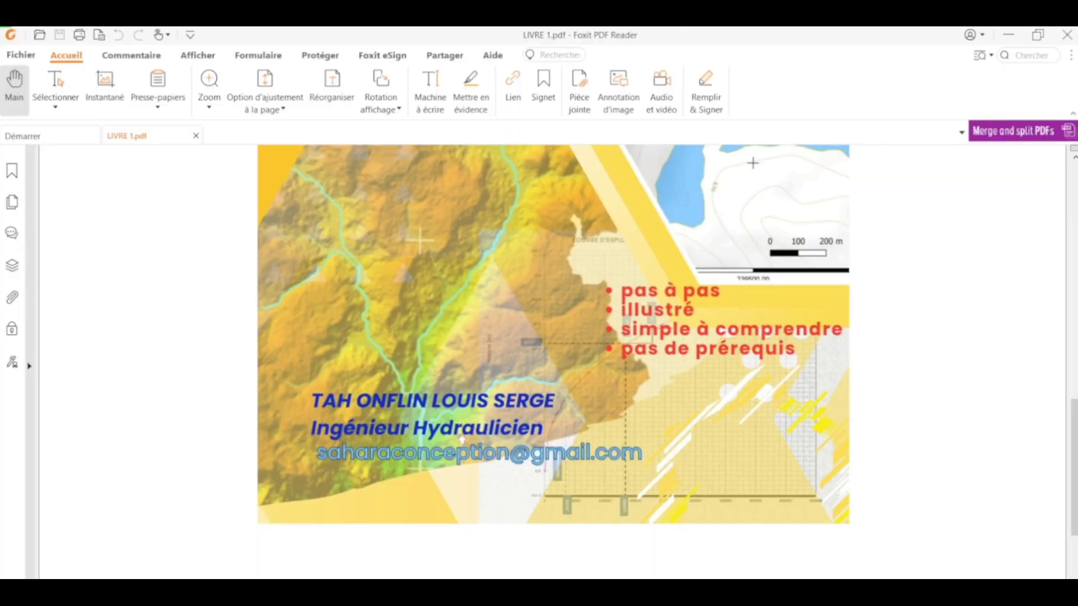
Review the cover of LIVRE 1.pdf in Foxit PDF Reader, including its title, list of study topics and author details.
scroll(461, 440, up, 6)
scroll(461, 440, down, 5)
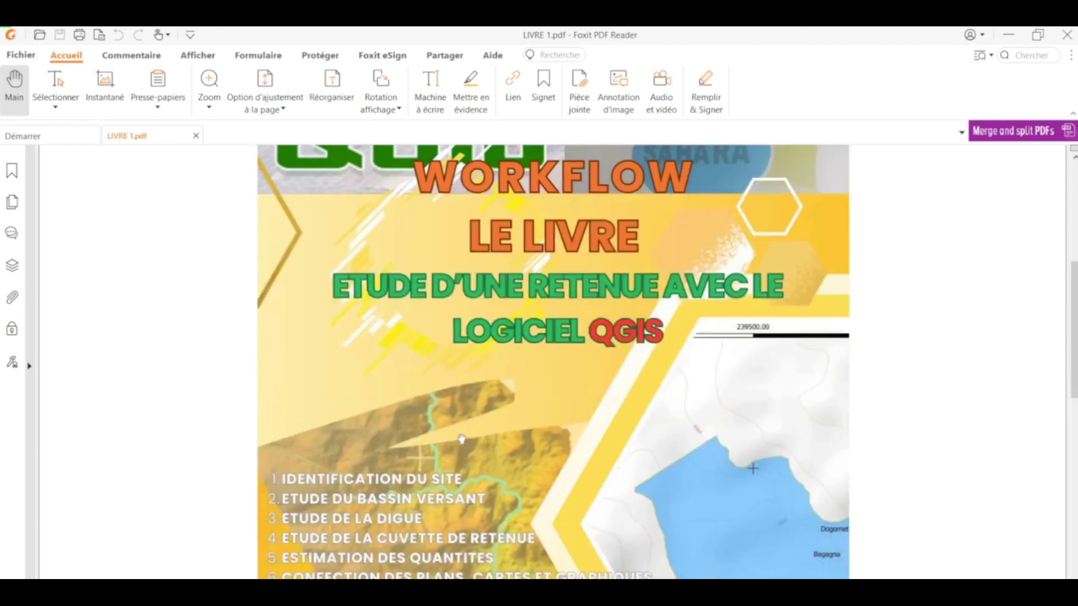
scroll(461, 439, down, 4)
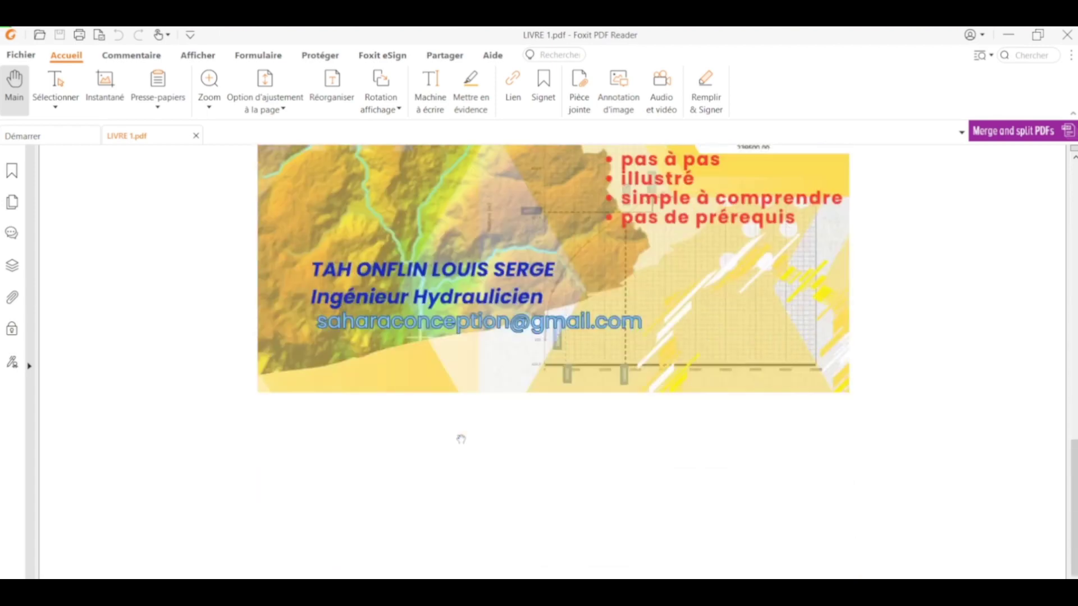
scroll(461, 439, up, 8)
scroll(461, 439, down, 2)
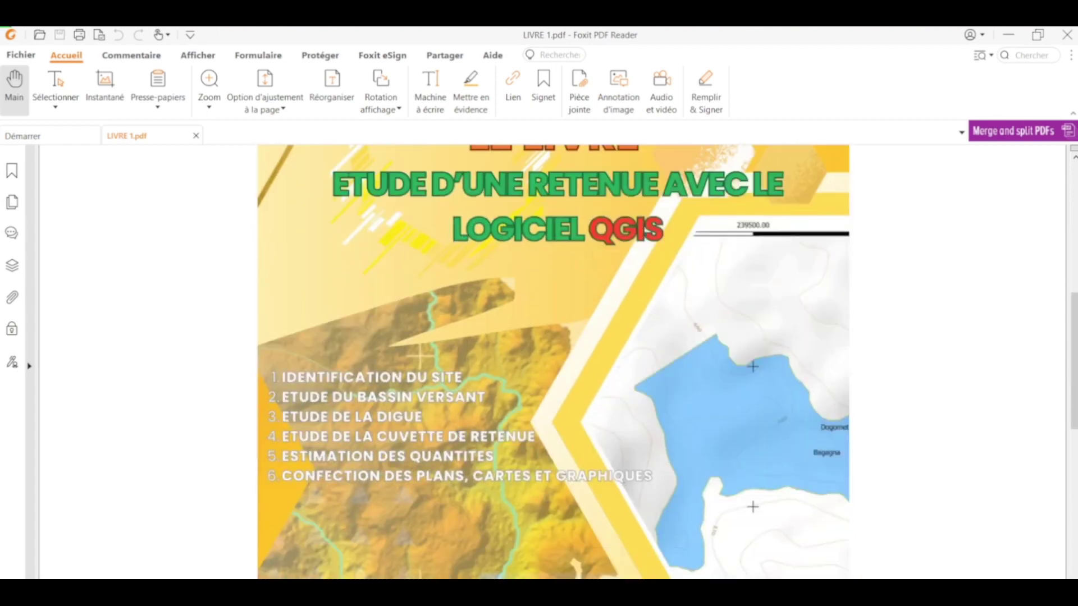